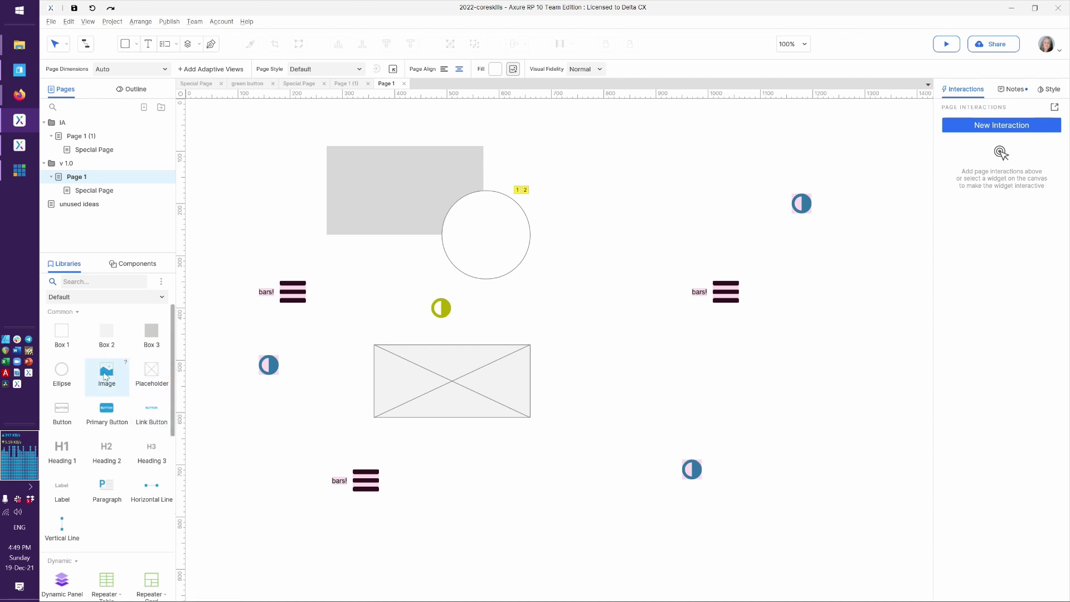
Step: Add an image widget at the page's upper right labelled 'Pic of my dog'
{"action": "left_click_drag", "start_coordinate": [104, 376], "coordinate": [578, 151]}
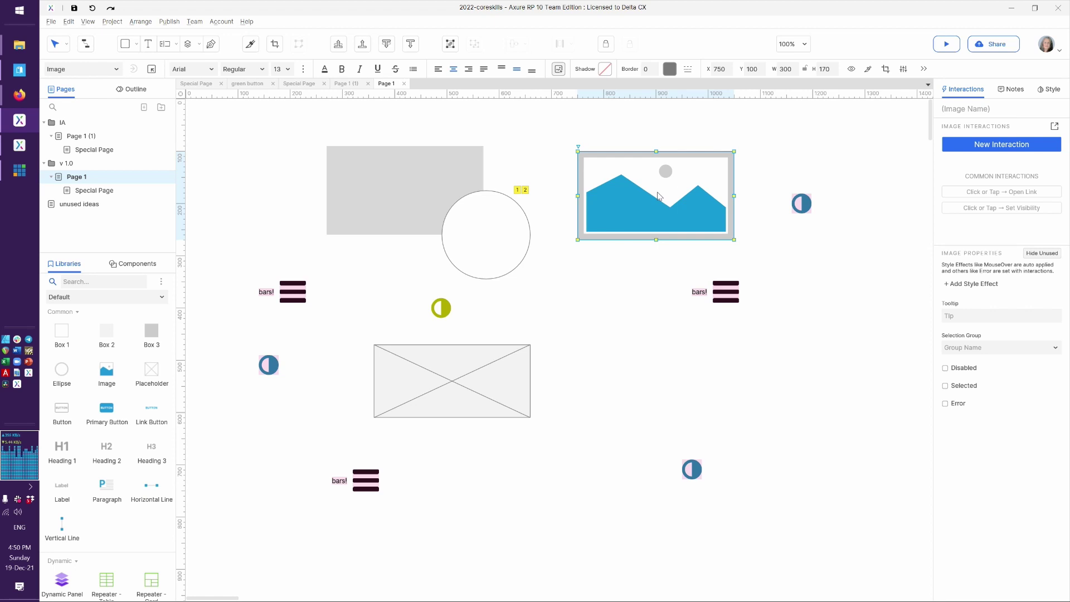
{"action": "type", "text": "Pic of my dog"}
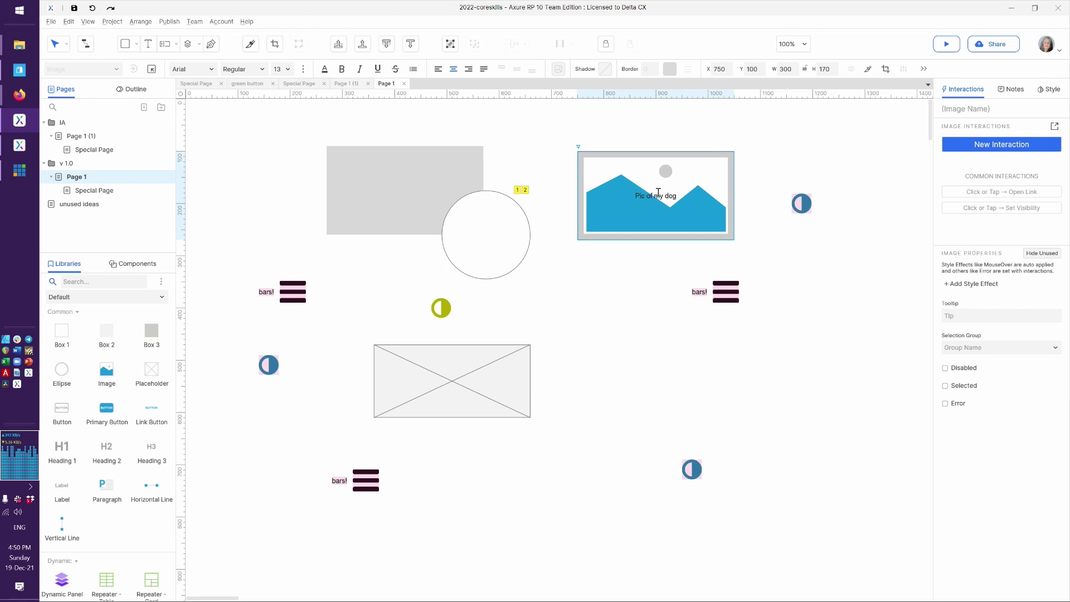
{"action": "left_click", "coordinate": [637, 255]}
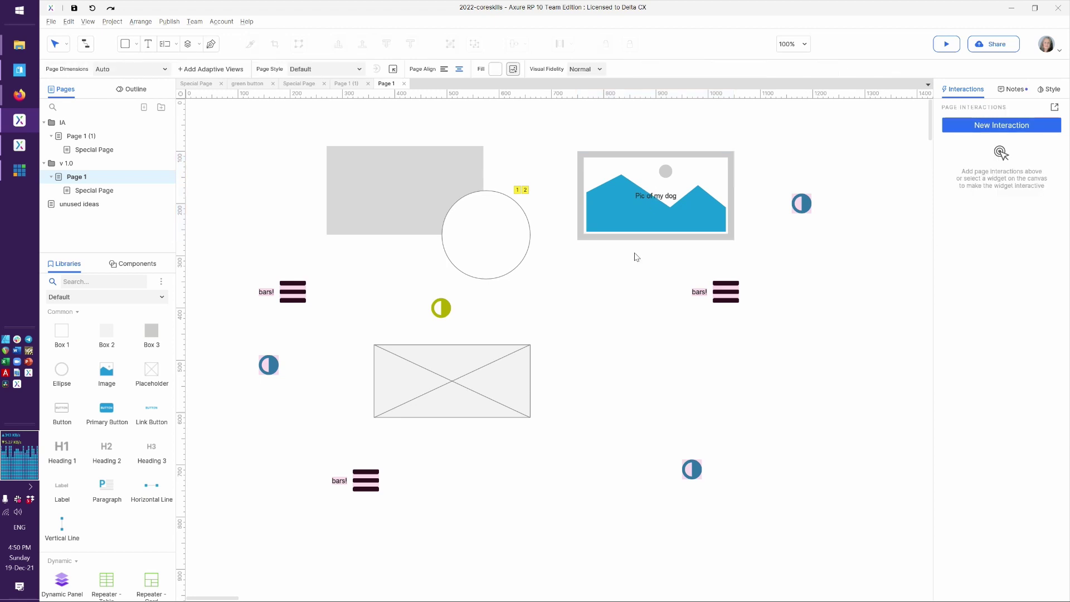
{"action": "left_click", "coordinate": [665, 201]}
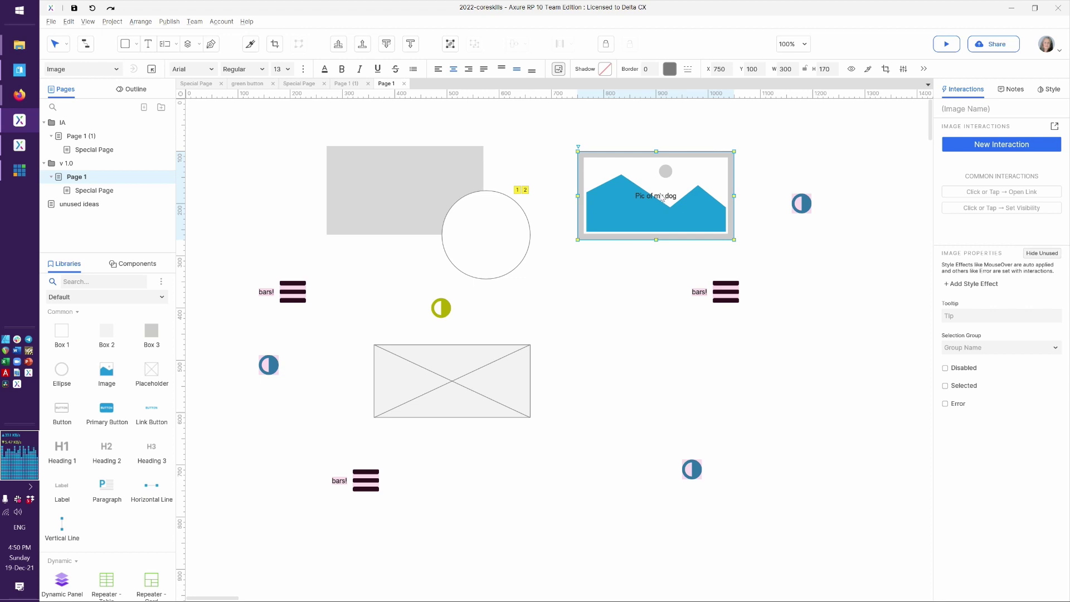
{"action": "double_click", "coordinate": [640, 195]}
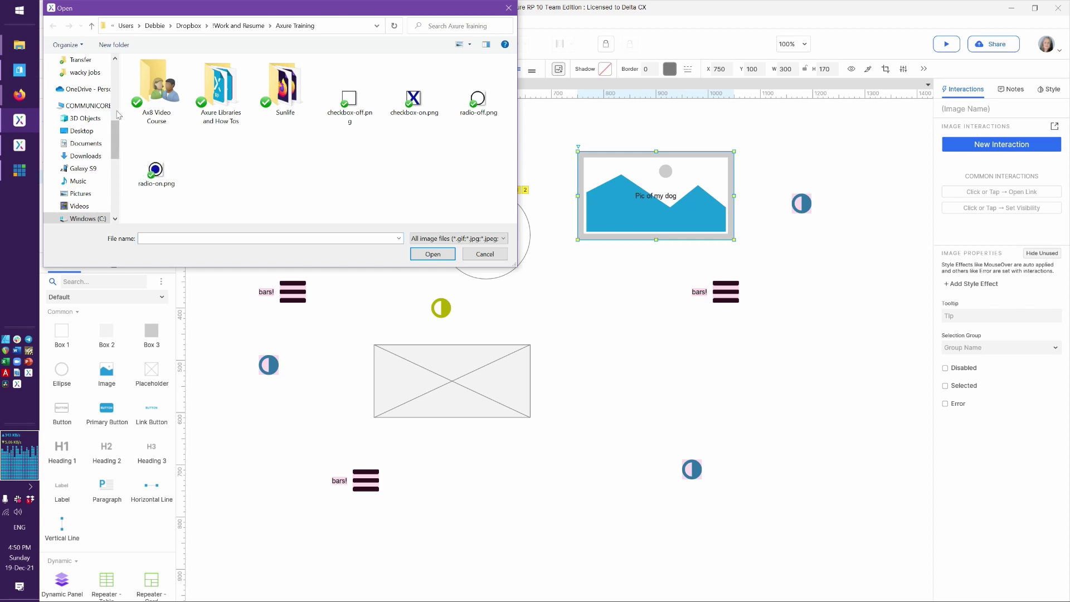
Step: Load the Camera Uploads photo 2020-01-03 15.51.57.jpg into the image, optimizing it
{"action": "scroll", "coordinate": [117, 114], "scroll_direction": "up", "scroll_amount": 4}
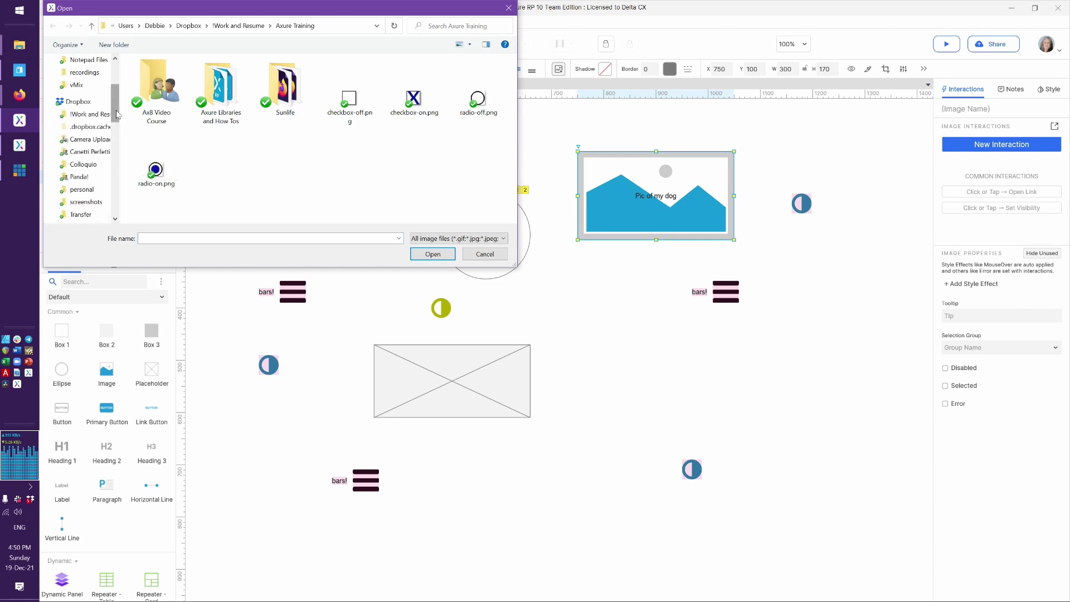
{"action": "left_click", "coordinate": [79, 140]}
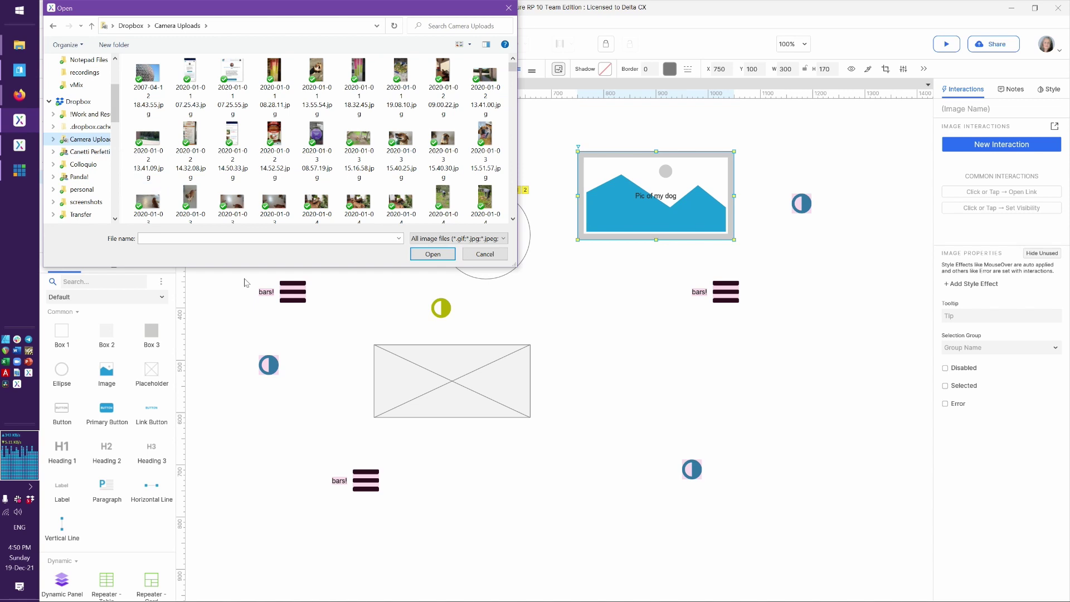
{"action": "double_click", "coordinate": [479, 149]}
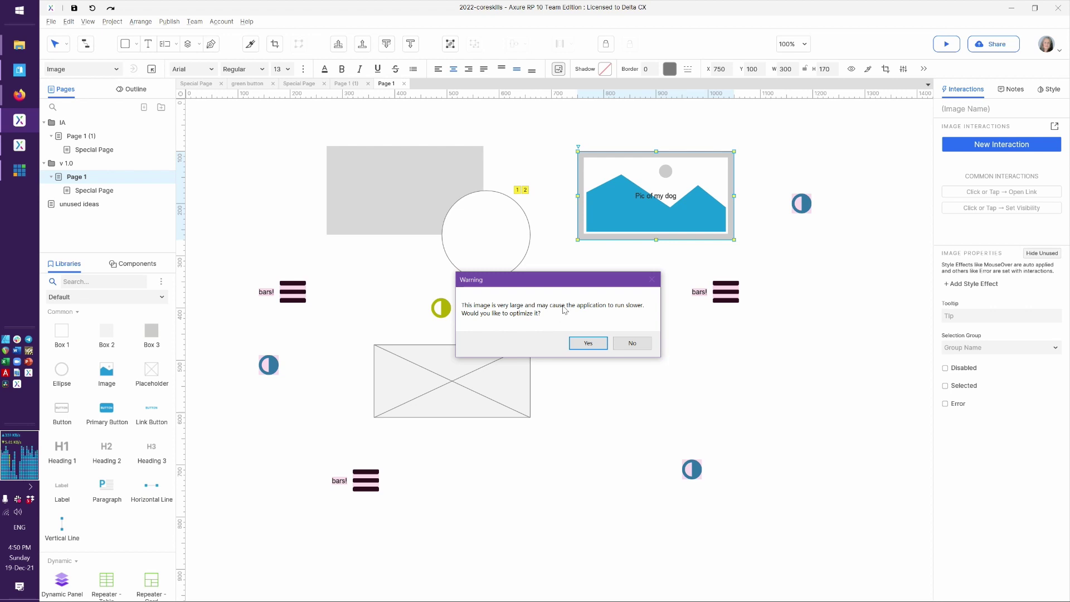
{"action": "left_click", "coordinate": [580, 345]}
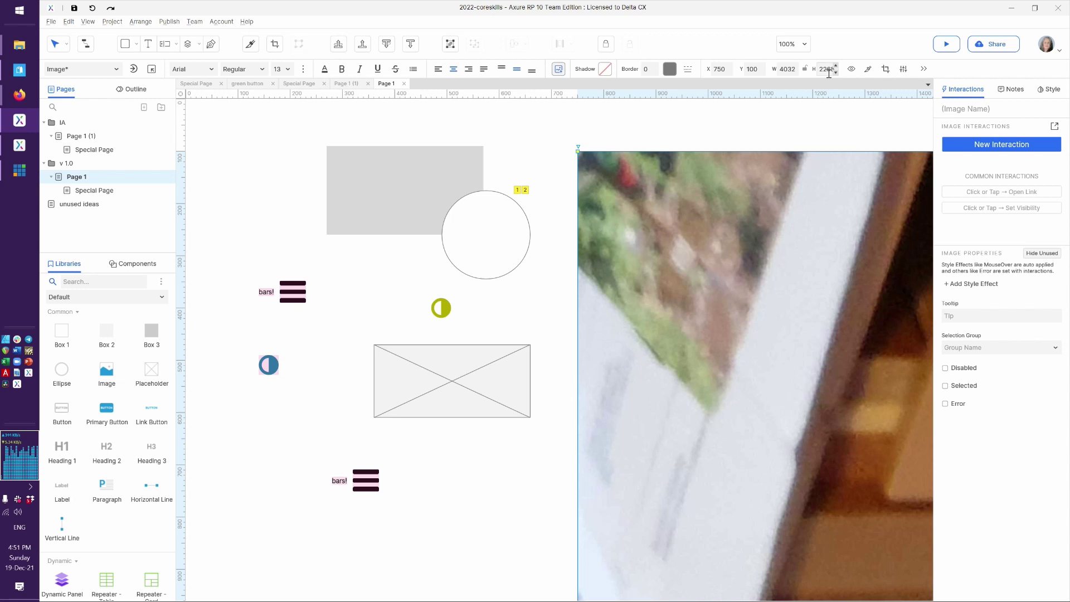
Step: Lock the aspect ratio and resize the photo to width 600 (600 × 338)
{"action": "left_click", "coordinate": [804, 73]}
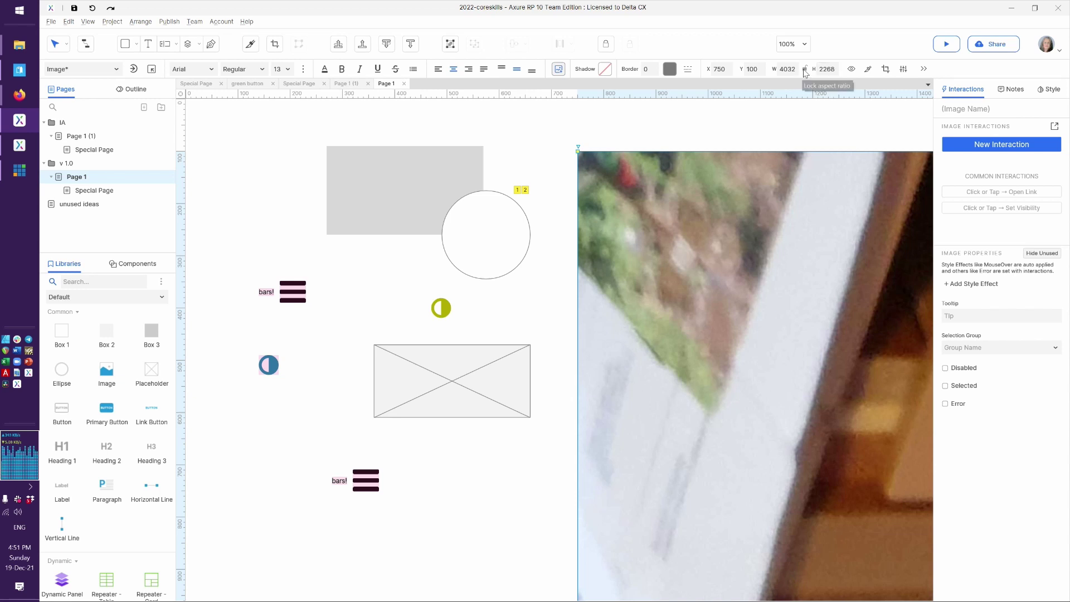
{"action": "left_click", "coordinate": [780, 68]}
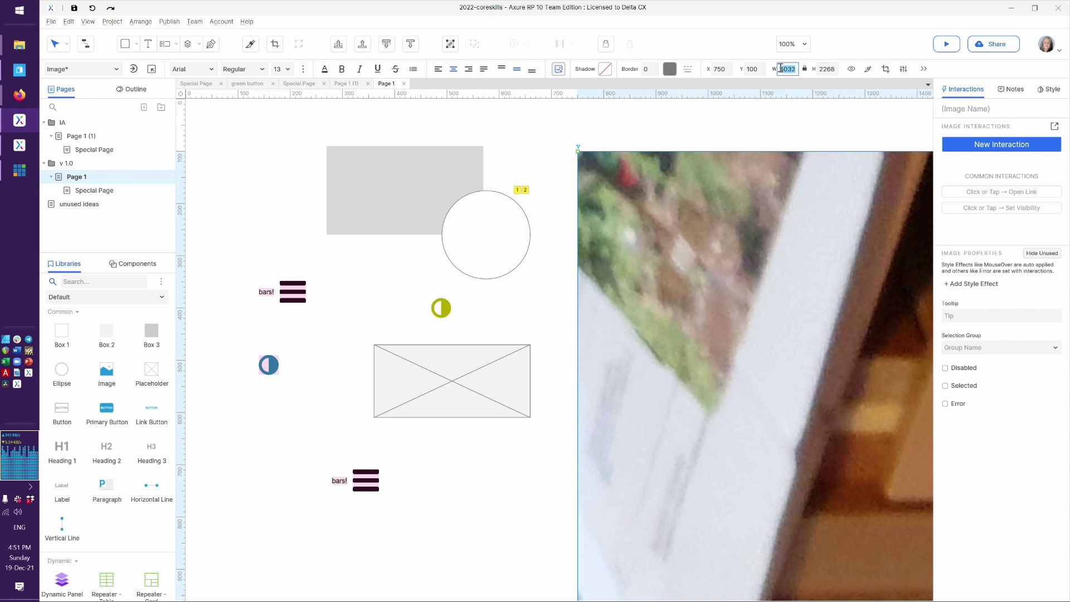
{"action": "type", "text": "600"}
{"action": "key", "text": "Return"}
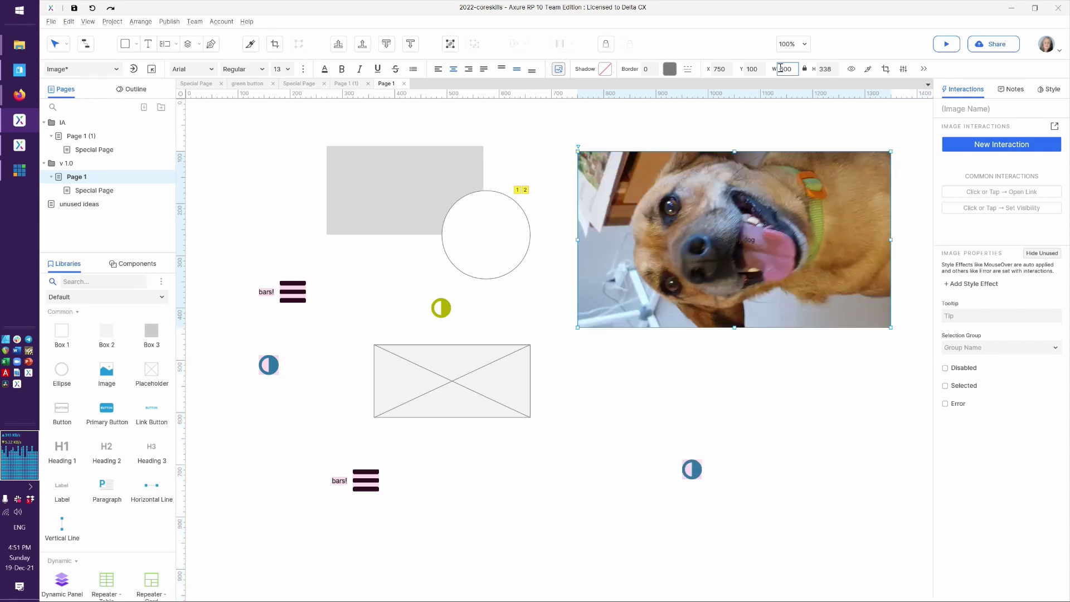
Step: Delete the dog image from the page
{"action": "double_click", "coordinate": [732, 246]}
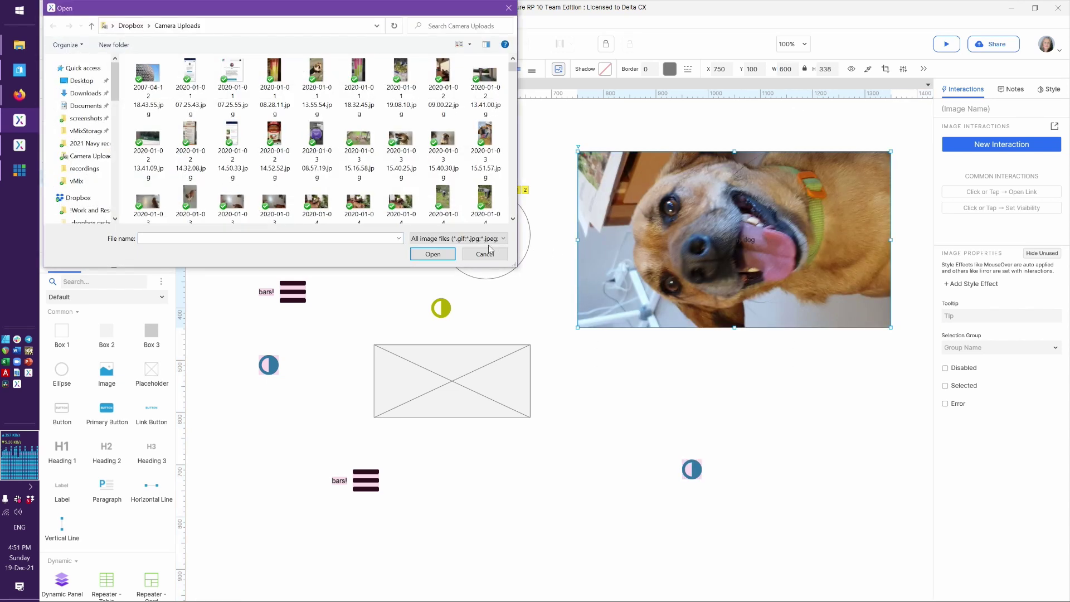
{"action": "left_click", "coordinate": [490, 254]}
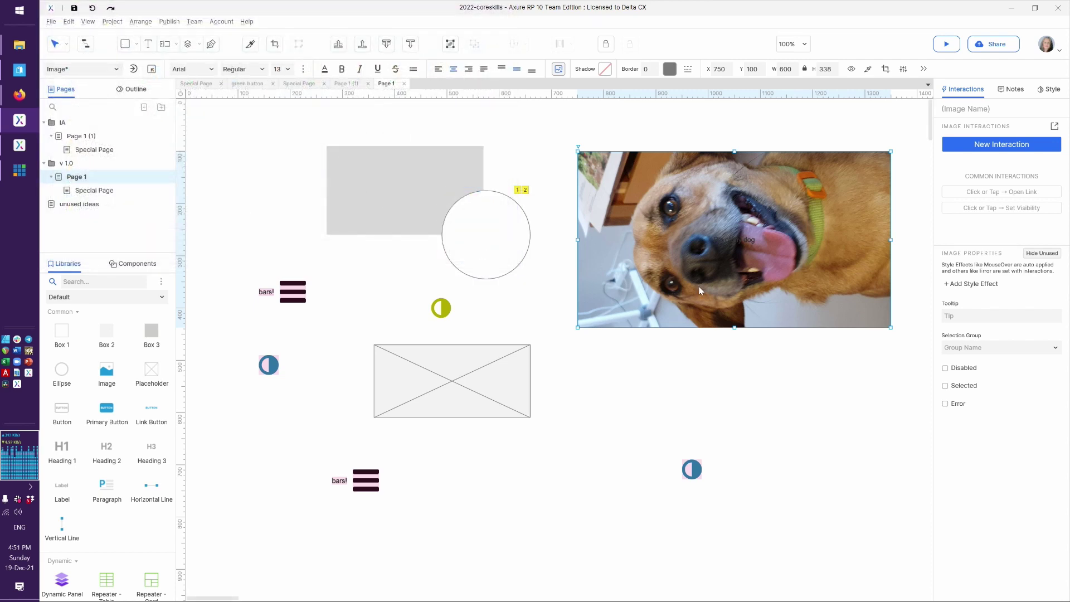
{"action": "key", "text": "Delete"}
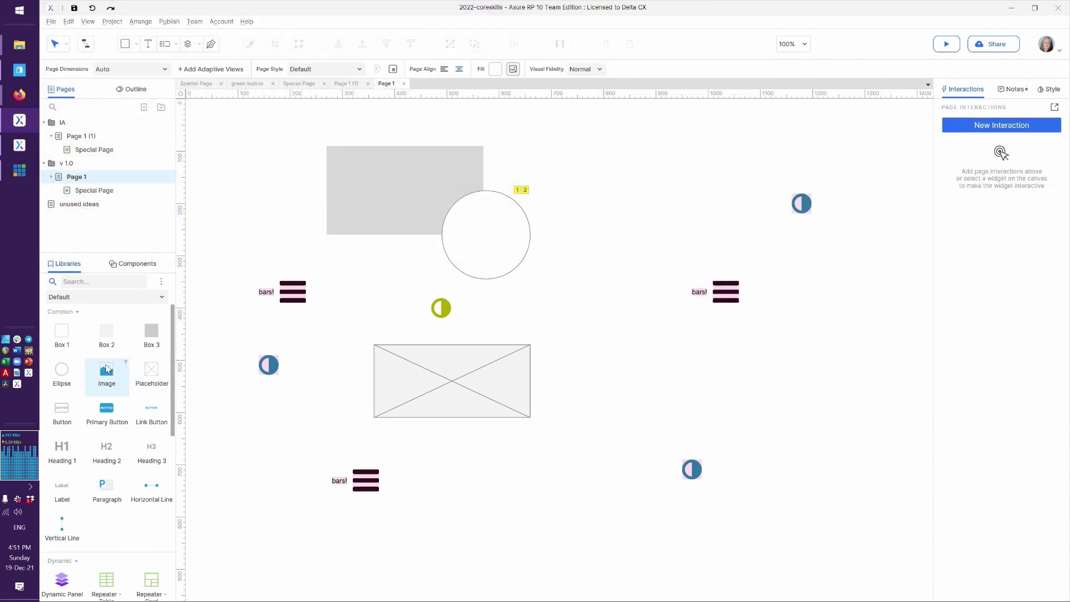
Step: Place a new image widget at upper right and load photo 2020-01-03 15.51.57.jpg
{"action": "left_click_drag", "start_coordinate": [108, 369], "coordinate": [583, 149]}
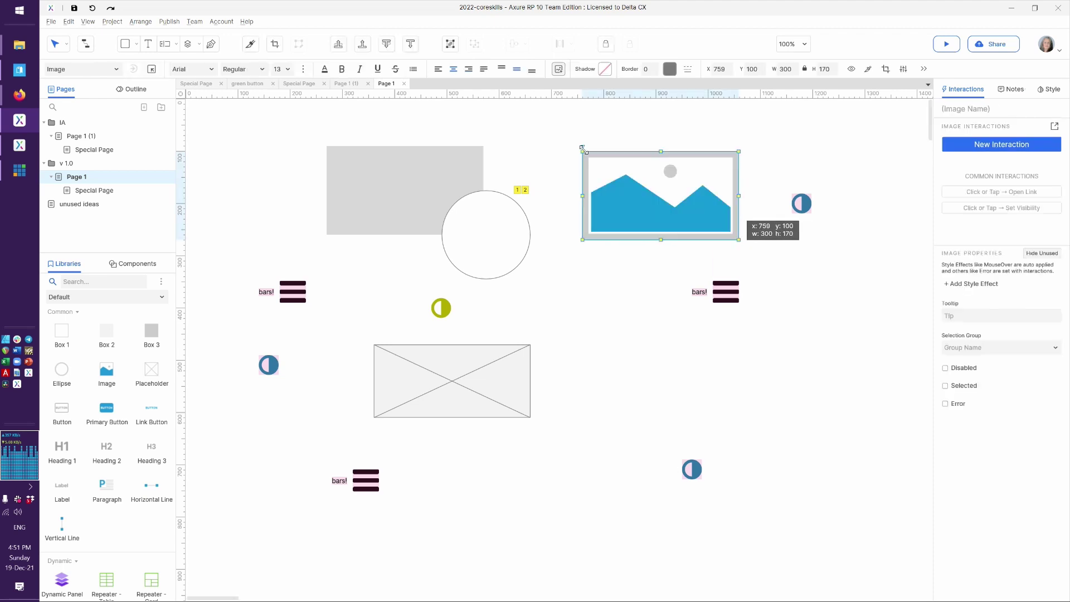
{"action": "double_click", "coordinate": [648, 194]}
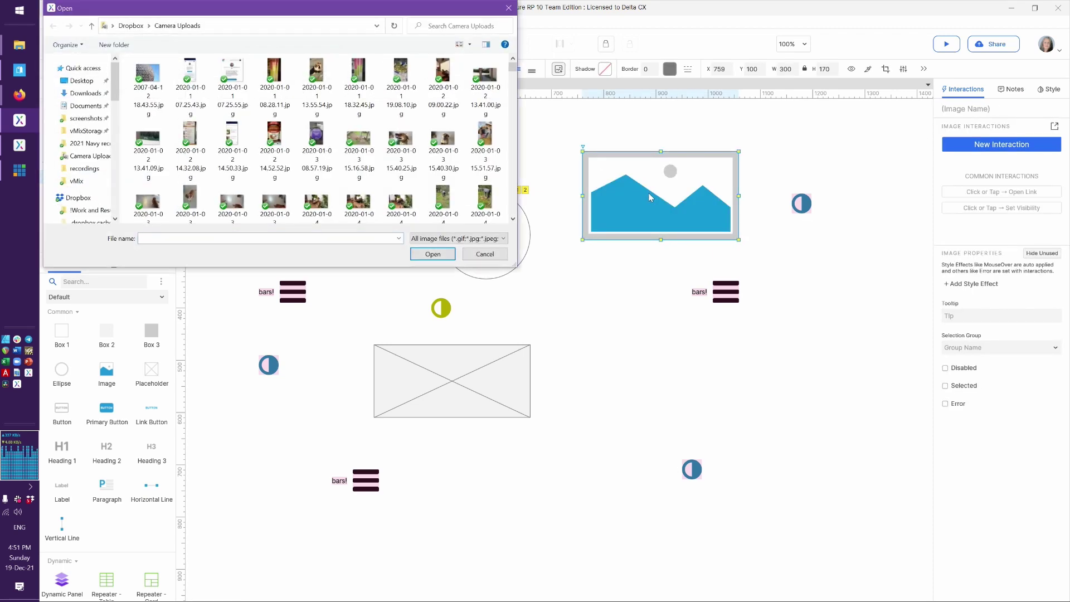
{"action": "double_click", "coordinate": [484, 147]}
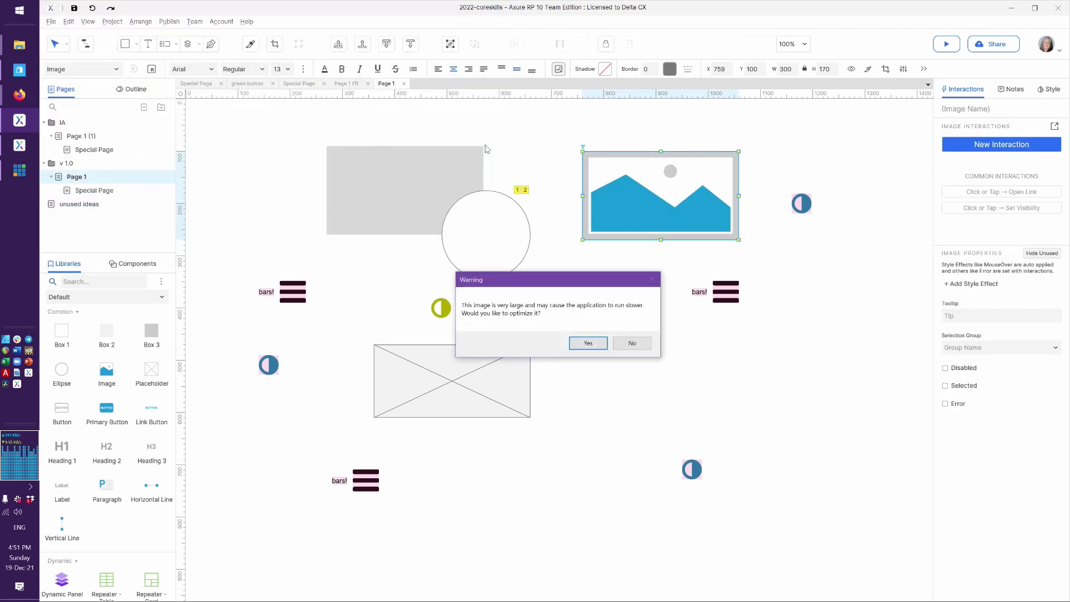
{"action": "left_click", "coordinate": [586, 341]}
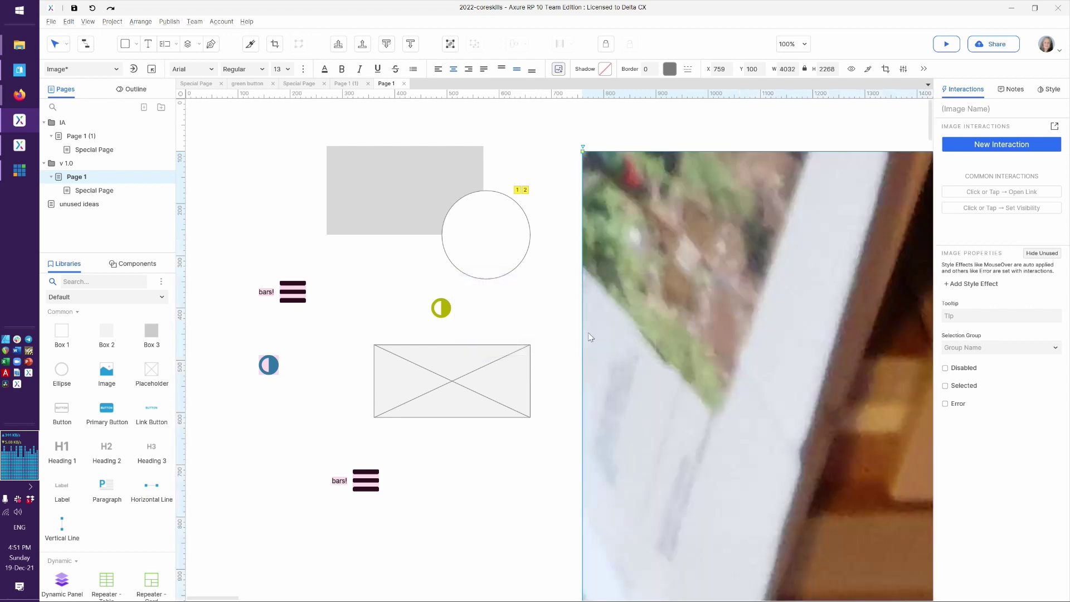
Step: Resize the new dog photo to width 600, giving 600 × 338
{"action": "left_click", "coordinate": [778, 70]}
{"action": "type", "text": "600"}
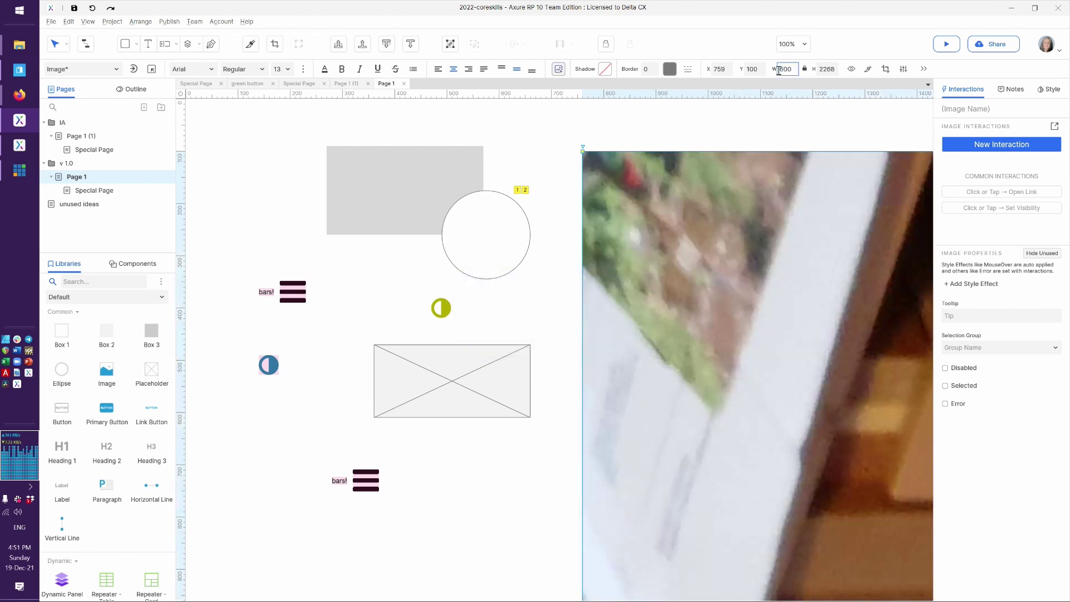
{"action": "key", "text": "Return"}
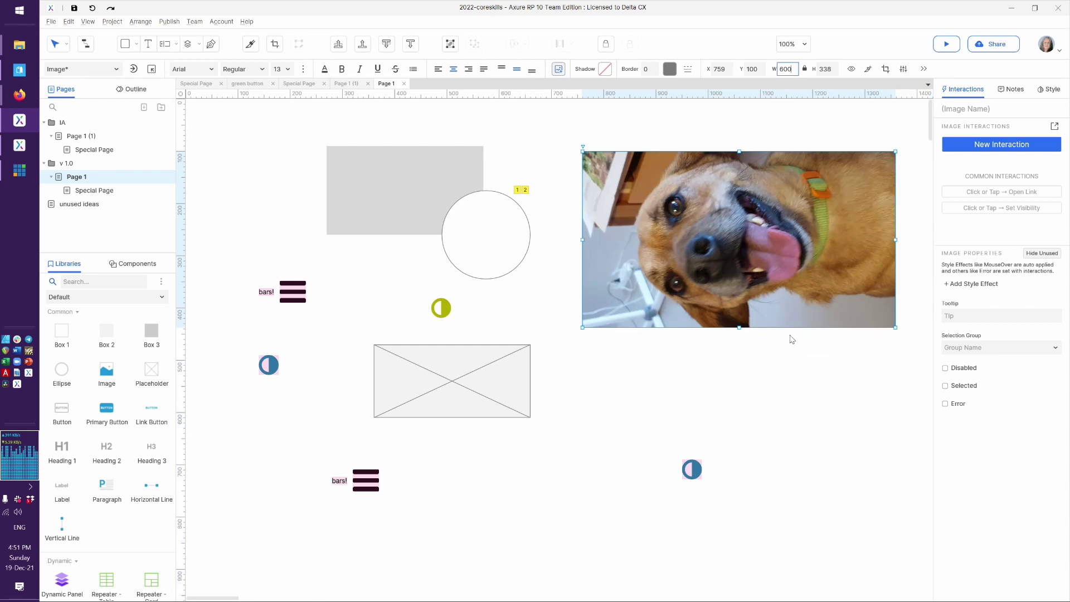
{"action": "left_click", "coordinate": [1049, 90]}
Step: Rotate the dog photo 90° upright and move it to x 571, y 181
{"action": "left_click", "coordinate": [1050, 149]}
{"action": "type", "text": "90"}
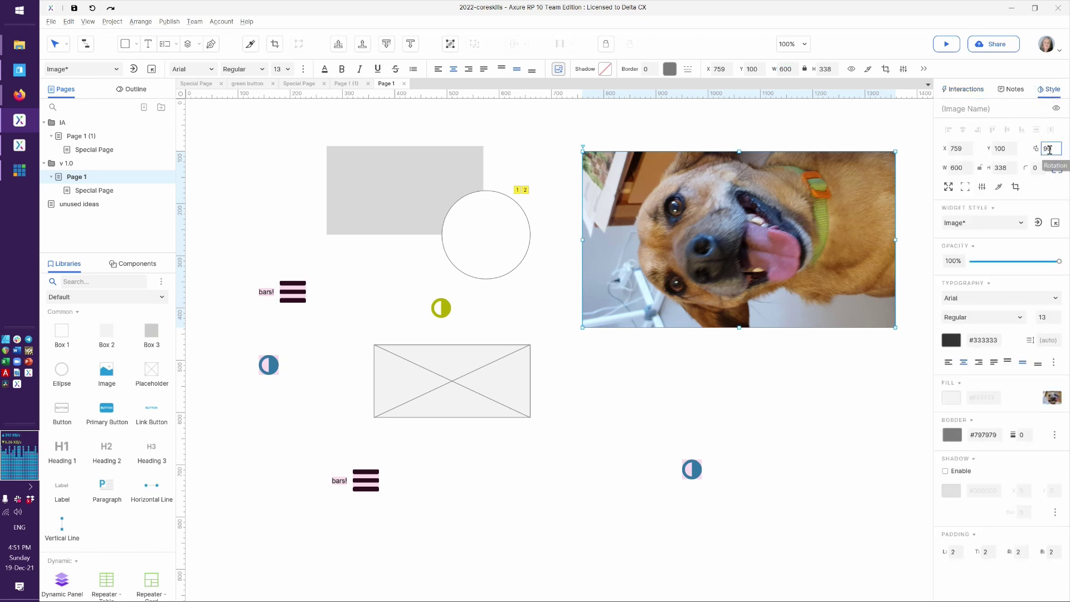
{"action": "key", "text": "Return"}
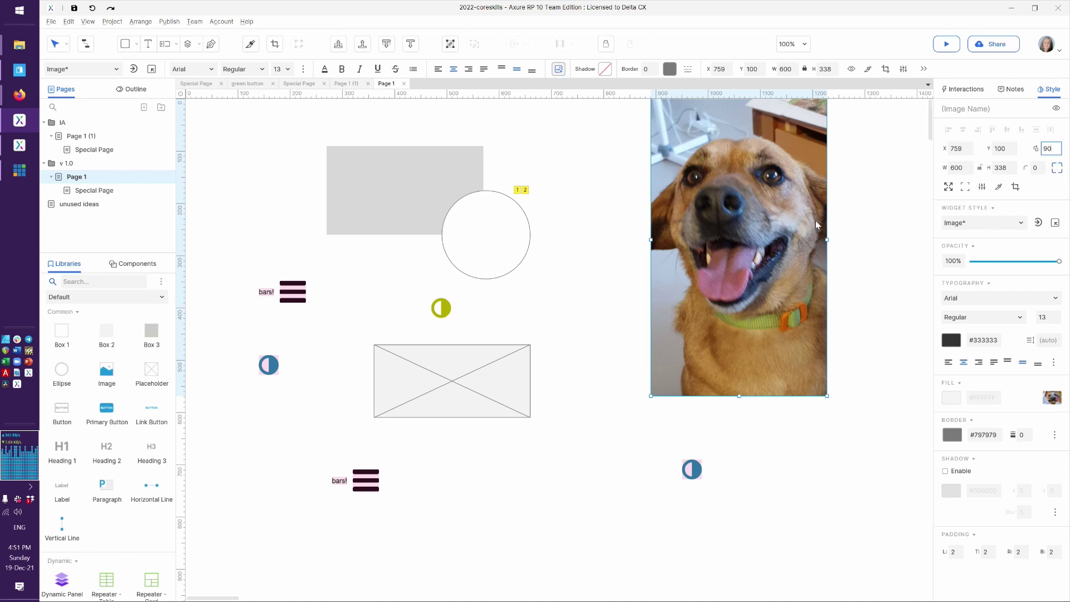
{"action": "left_click_drag", "start_coordinate": [783, 218], "coordinate": [687, 266]}
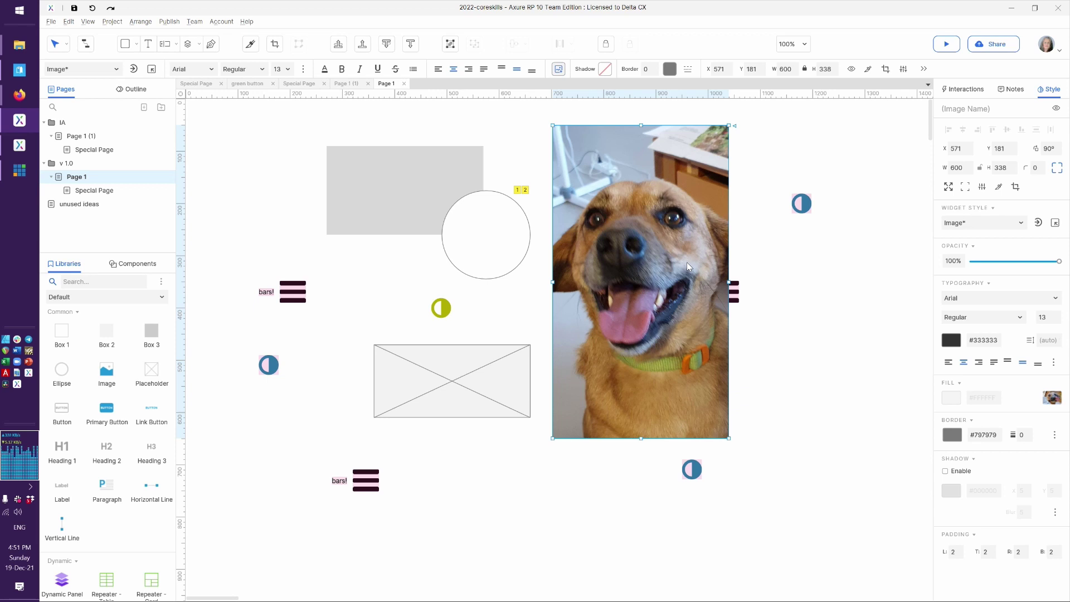
{"action": "left_click", "coordinate": [793, 262]}
Step: Mark a crop area on the dog photo framing its head, trimming top and bottom
{"action": "left_click", "coordinate": [671, 219]}
{"action": "right_click", "coordinate": [671, 220]}
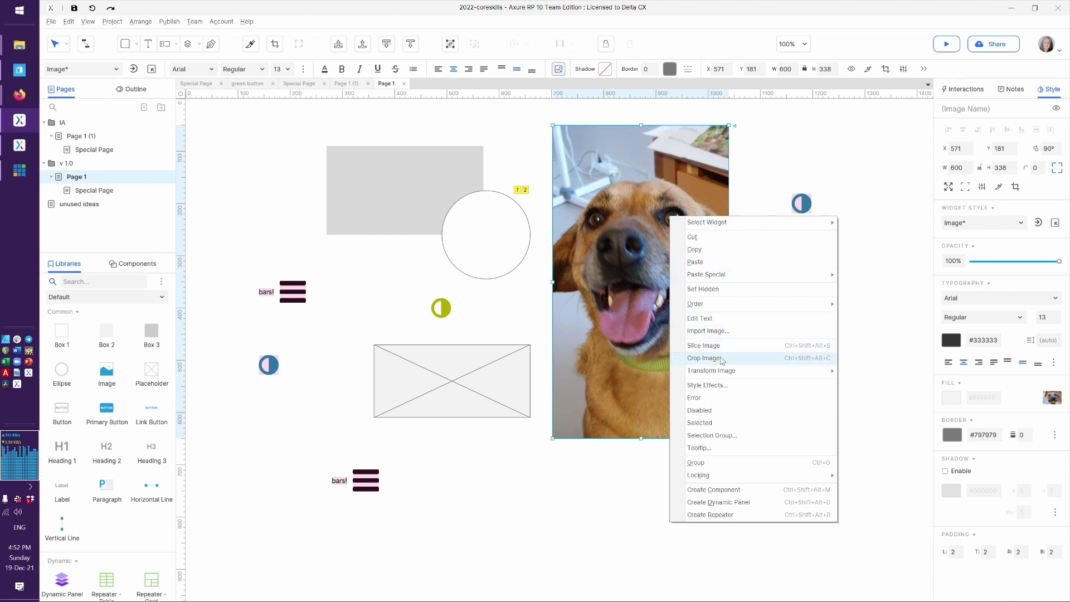
{"action": "mouse_move", "coordinate": [800, 371]}
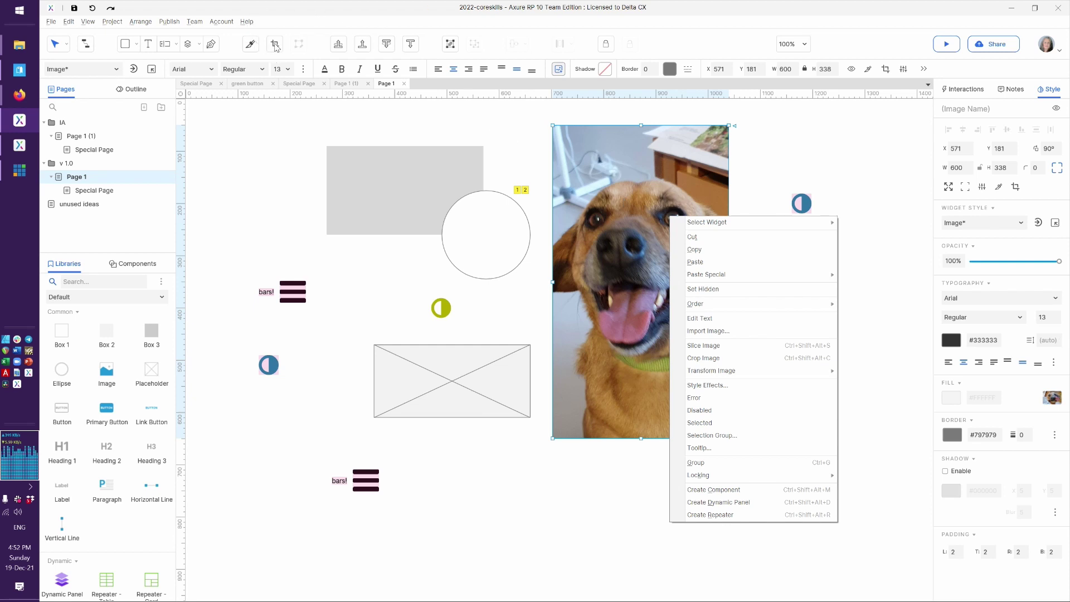
{"action": "left_click", "coordinate": [702, 358]}
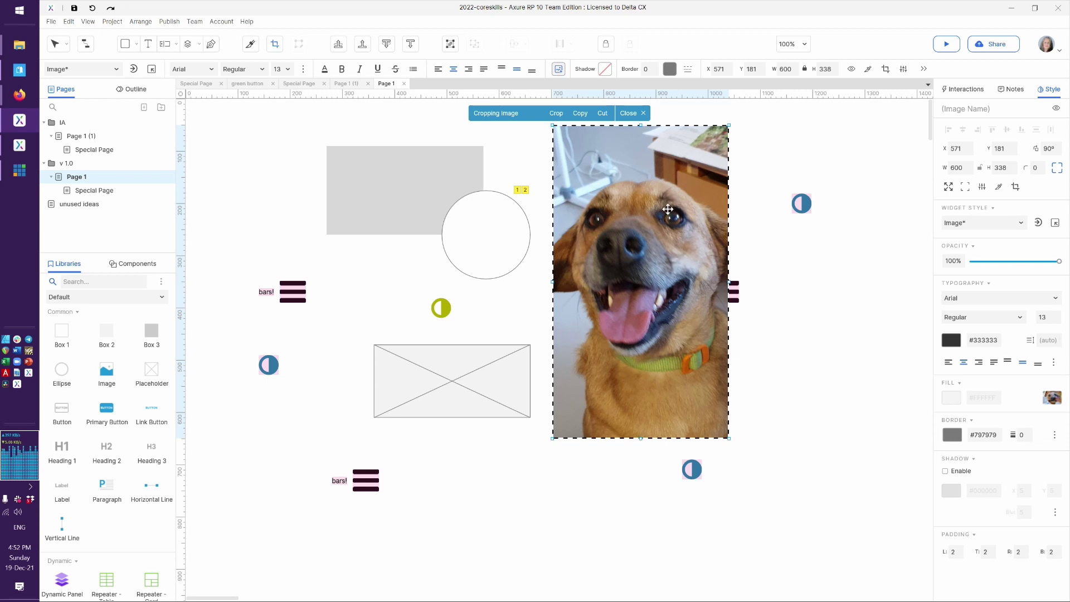
{"action": "left_click_drag", "start_coordinate": [641, 125], "coordinate": [645, 175]}
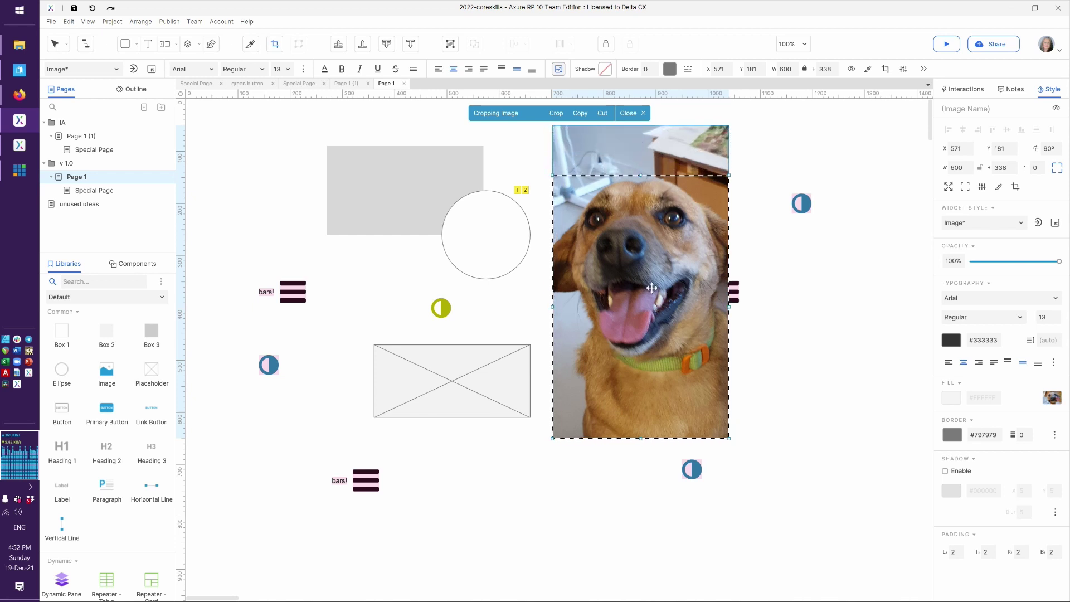
{"action": "left_click_drag", "start_coordinate": [641, 438], "coordinate": [641, 363]}
{"action": "left_click", "coordinate": [641, 363]}
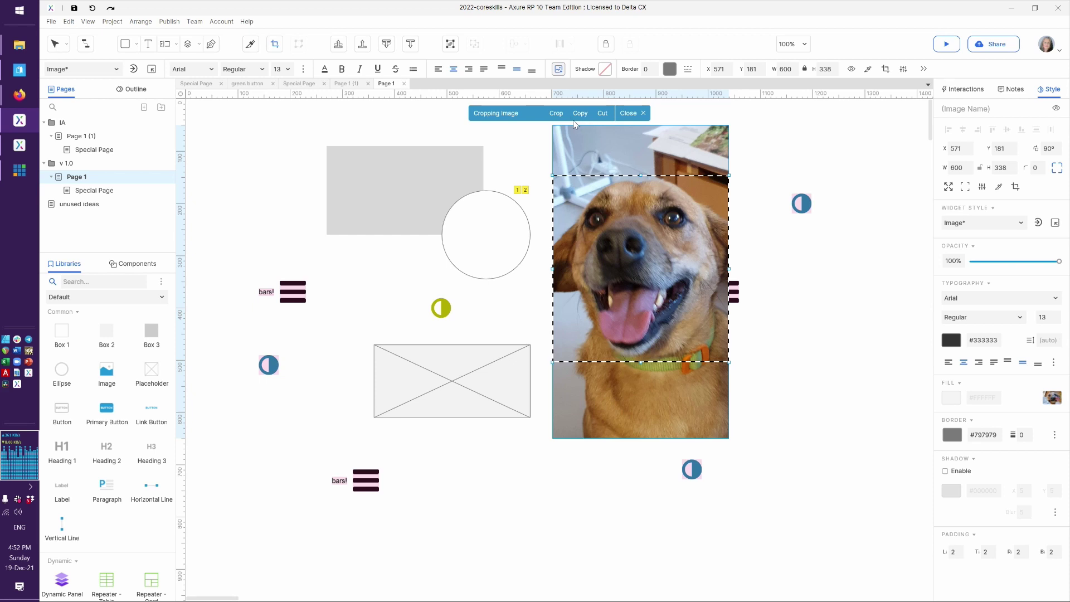
Step: Apply the crop, shrink the photo to 267 × 283, and round its corners to radius 57
{"action": "left_click", "coordinate": [557, 117]}
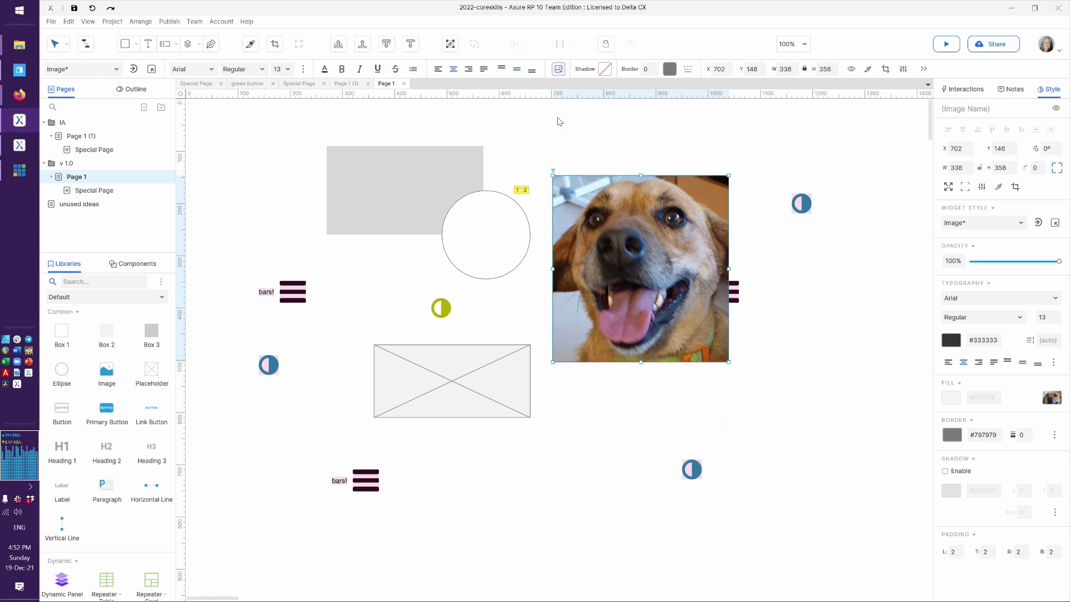
{"action": "left_click", "coordinate": [728, 176]}
{"action": "left_click_drag", "start_coordinate": [728, 176], "coordinate": [690, 309]}
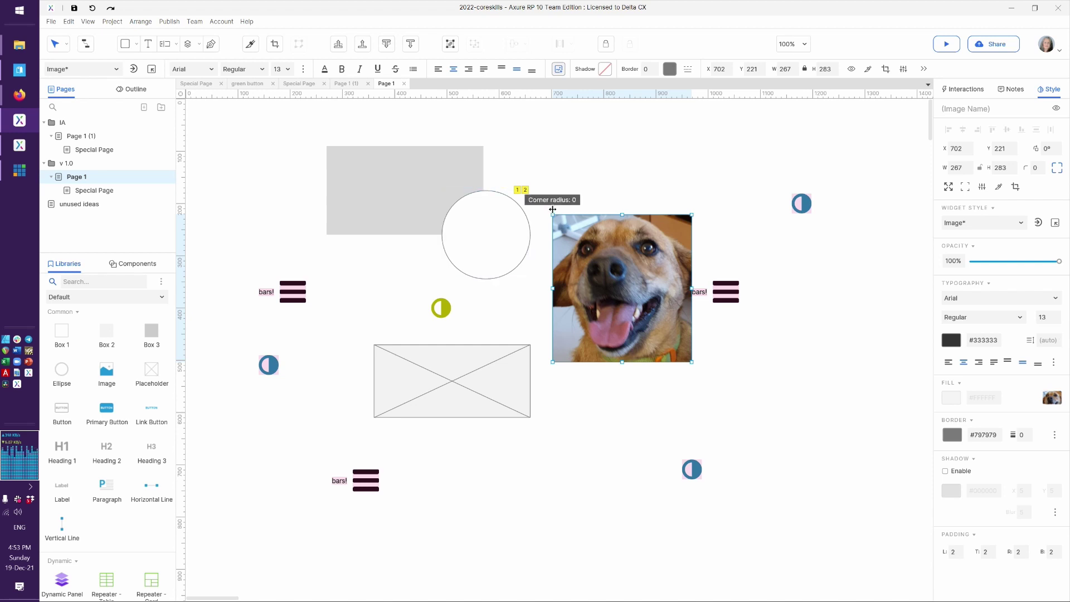
{"action": "left_click_drag", "start_coordinate": [552, 209], "coordinate": [582, 211]}
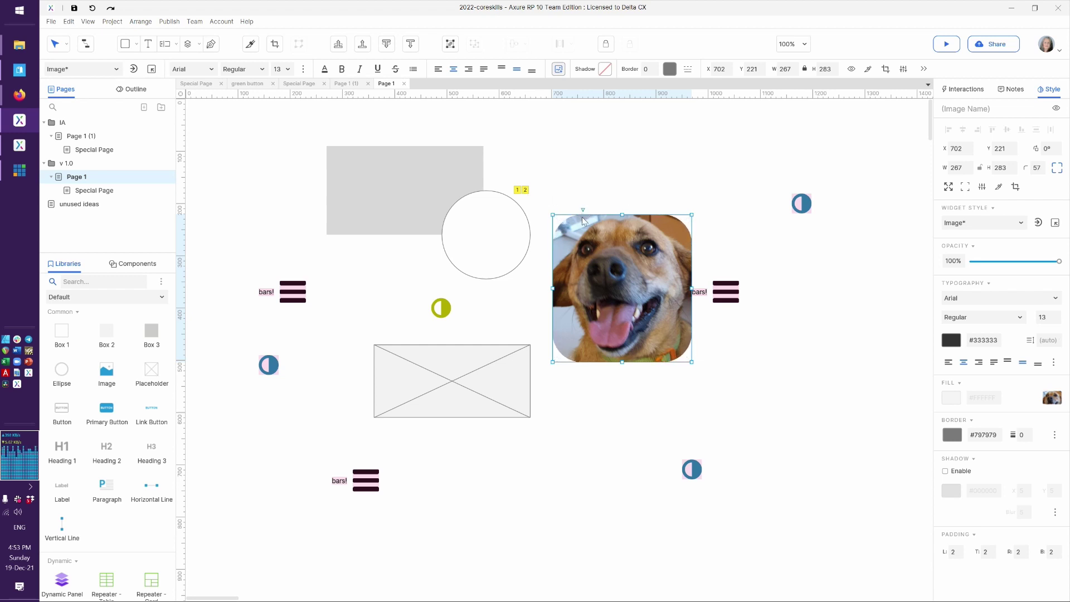
{"action": "left_click", "coordinate": [1040, 168]}
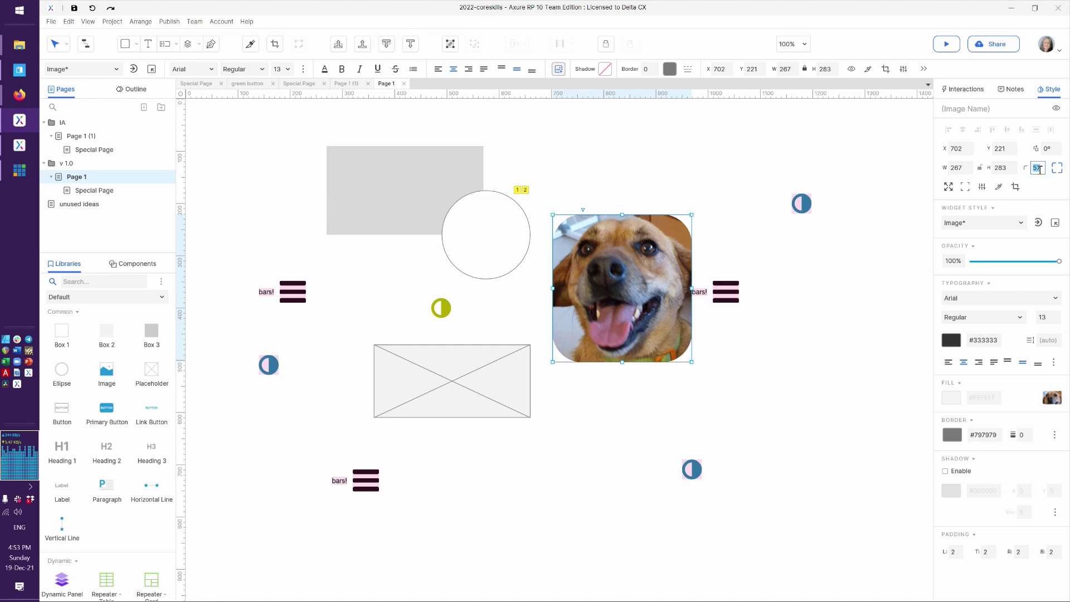
{"action": "left_click", "coordinate": [864, 280]}
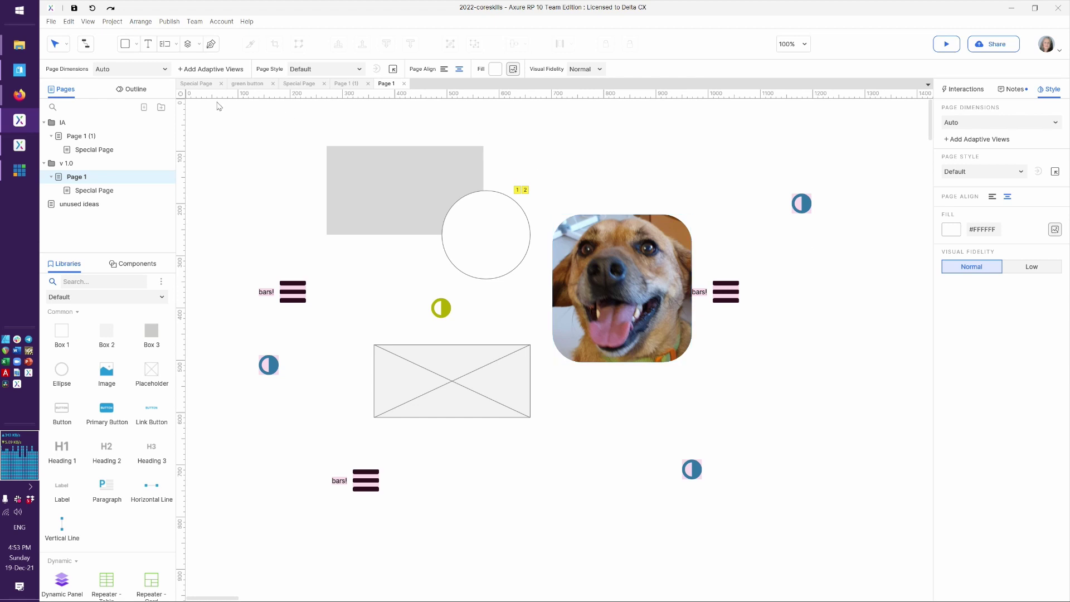
Step: Create a widget style named 'Images' that overrides corner radius to 20
{"action": "left_click", "coordinate": [112, 22]}
{"action": "left_click", "coordinate": [124, 36]}
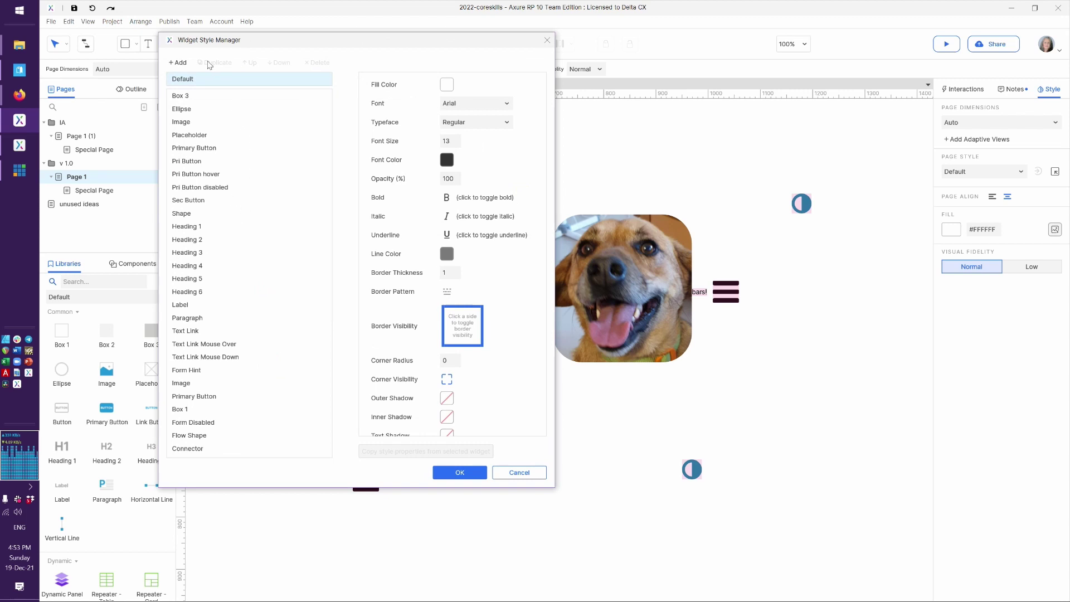
{"action": "left_click", "coordinate": [180, 62]}
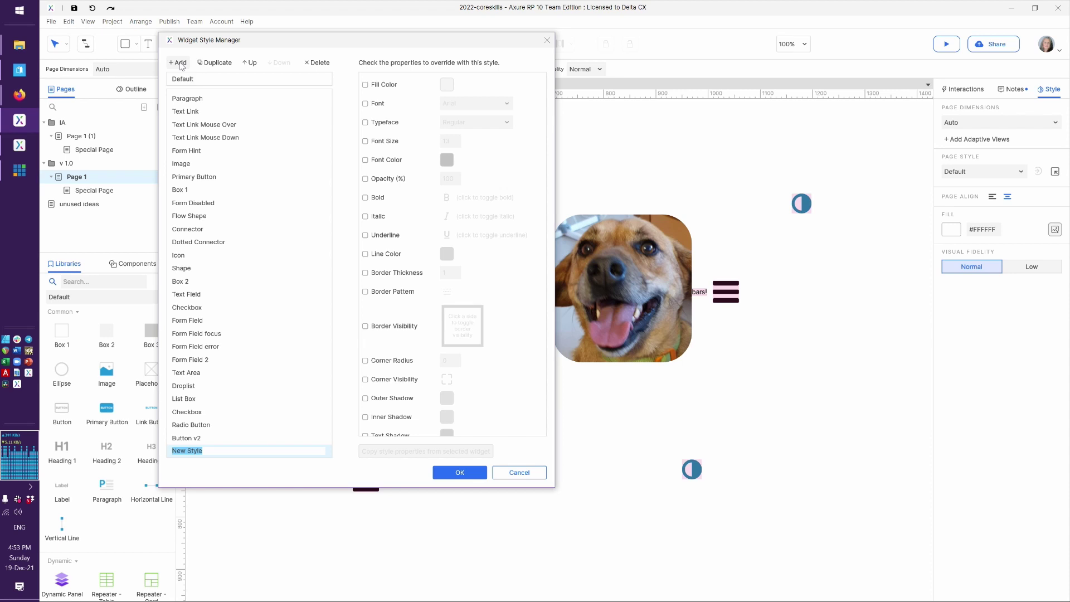
{"action": "type", "text": "Images"}
{"action": "key", "text": "Return"}
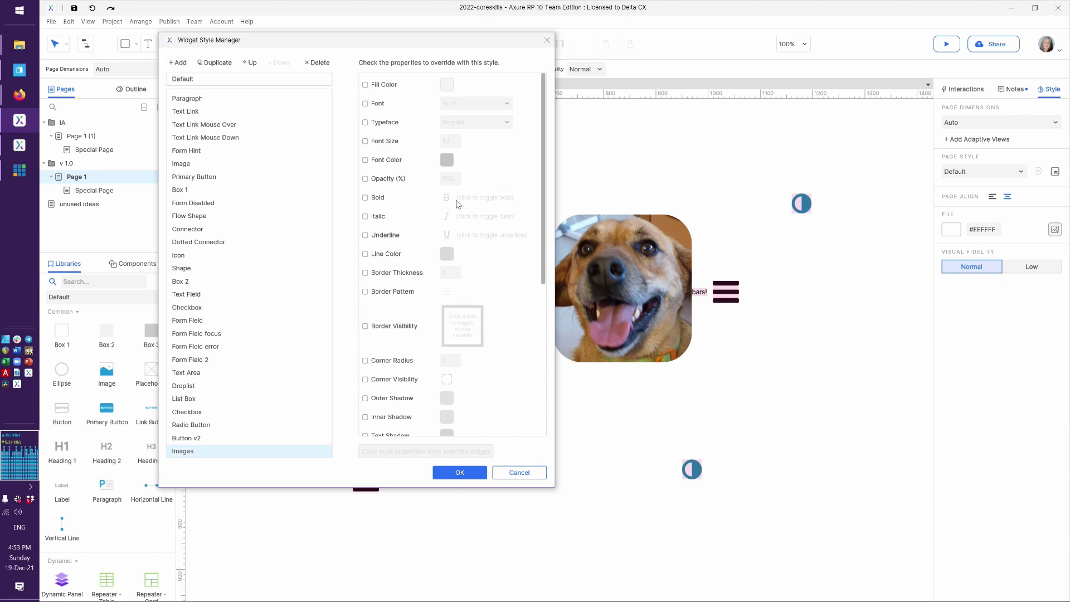
{"action": "left_click", "coordinate": [399, 360]}
{"action": "left_click", "coordinate": [446, 360]}
{"action": "left_click", "coordinate": [466, 474]}
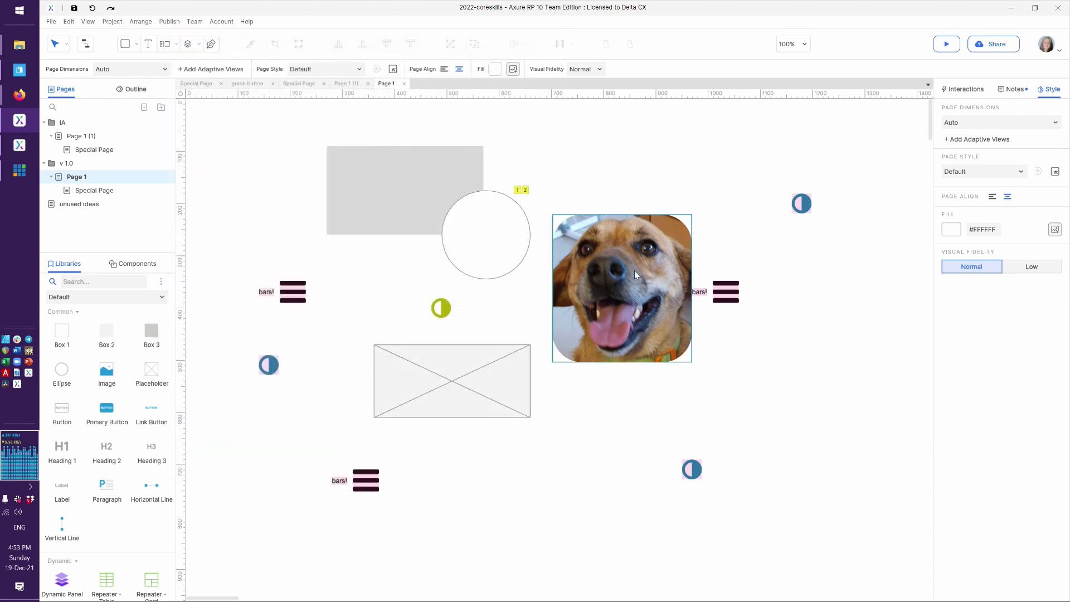
Step: Apply the Images widget style to the dog photo
{"action": "left_click", "coordinate": [634, 270]}
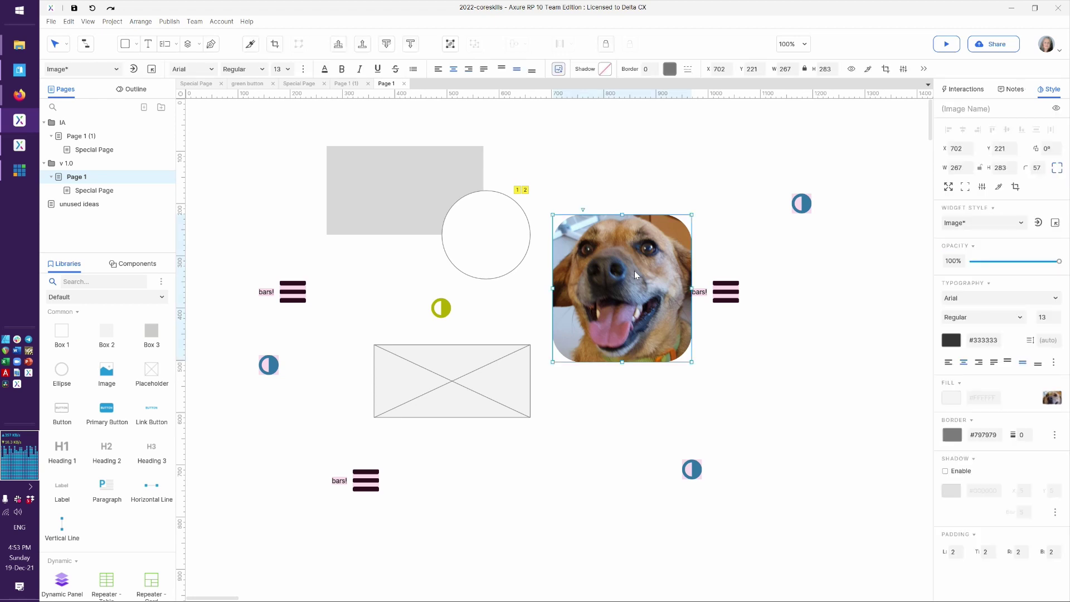
{"action": "left_click", "coordinate": [116, 69]}
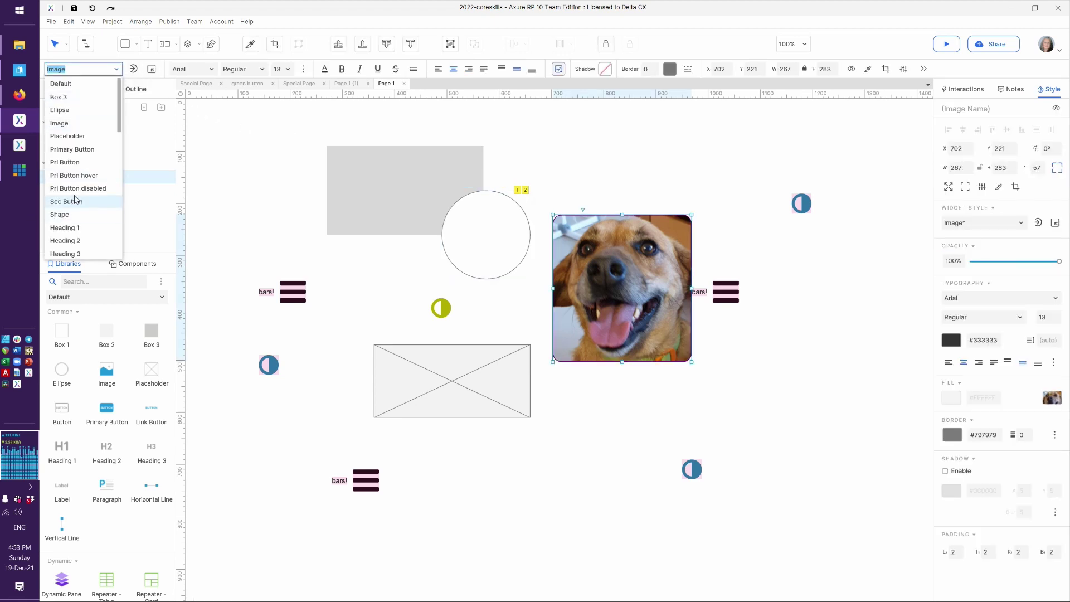
{"action": "scroll", "coordinate": [74, 212], "scroll_direction": "down", "scroll_amount": 5}
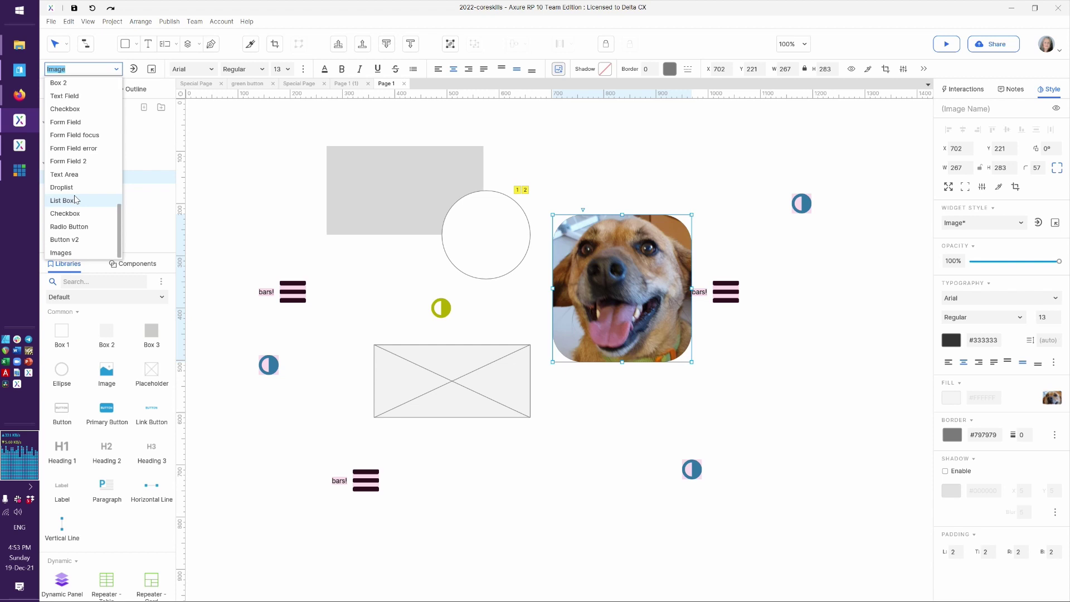
{"action": "left_click", "coordinate": [74, 253]}
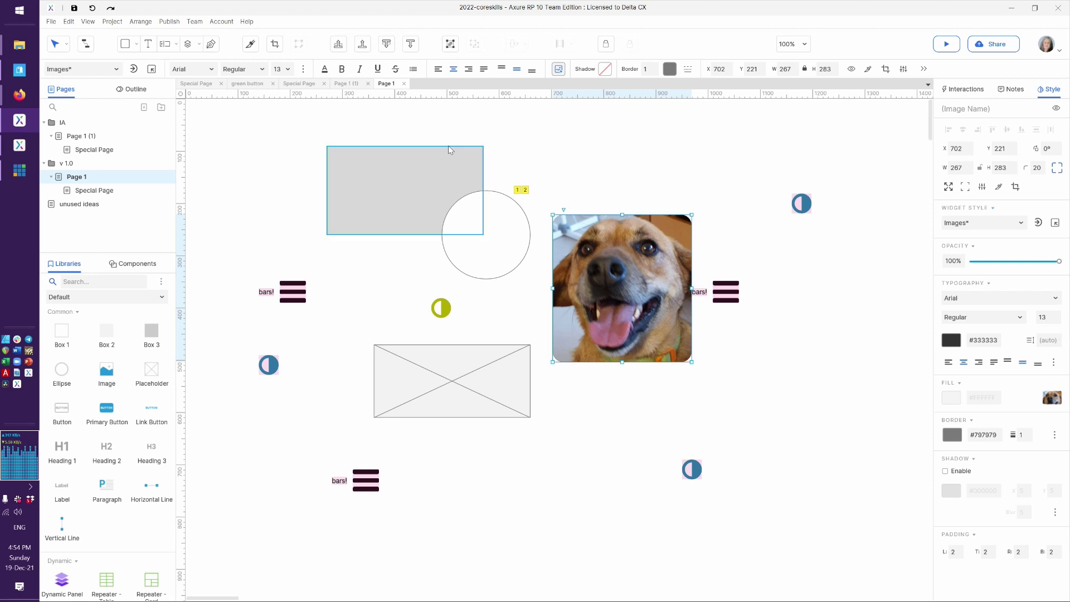
{"action": "left_click", "coordinate": [150, 70]}
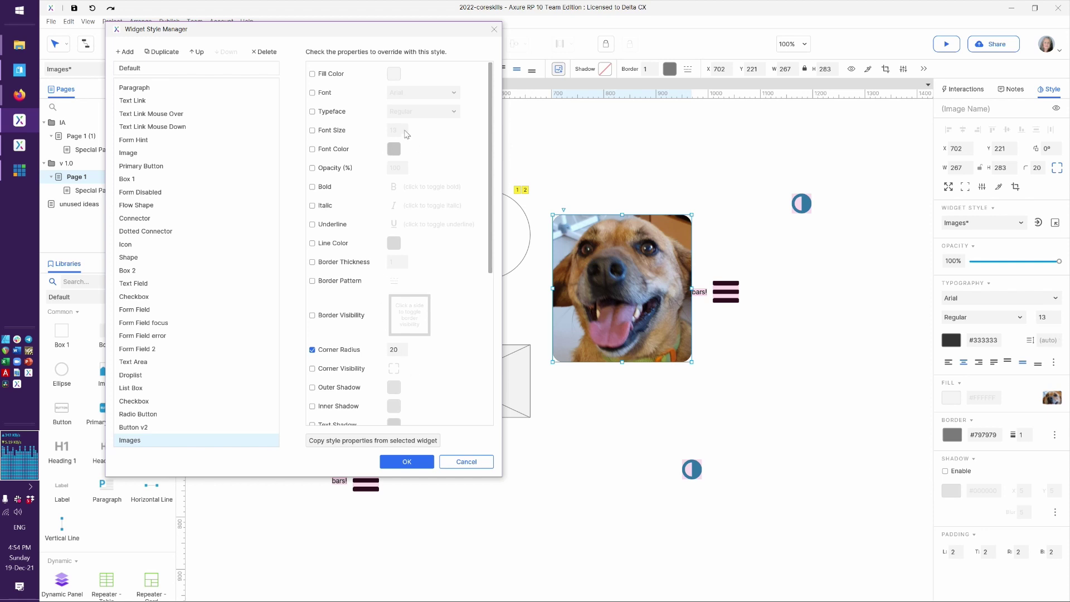
Step: Enable corner visibility and raise the Images style's corner radius from 20 to 77
{"action": "left_click", "coordinate": [347, 366]}
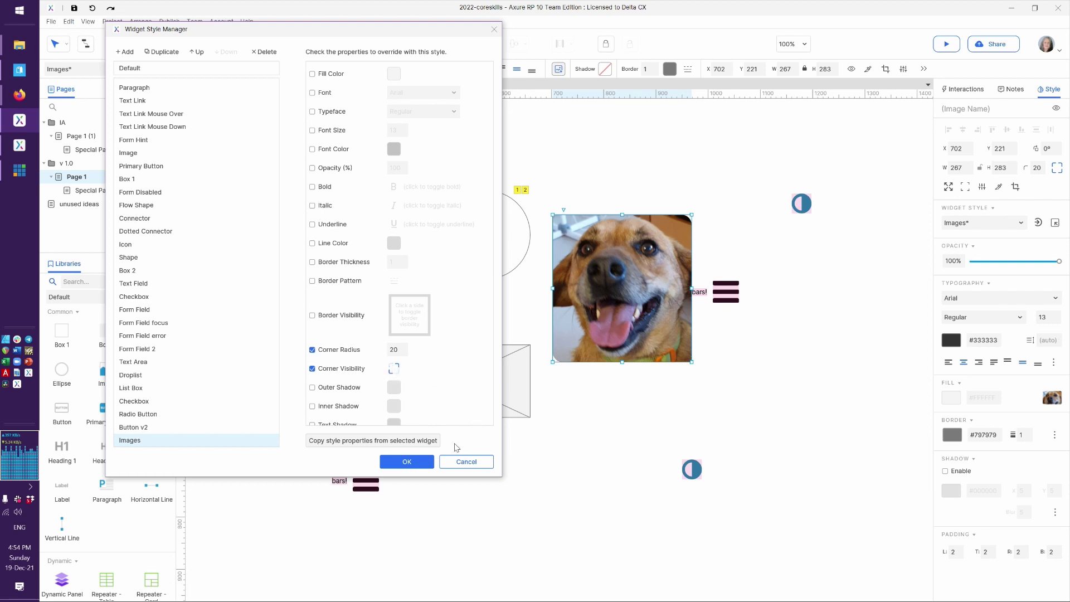
{"action": "double_click", "coordinate": [396, 350]}
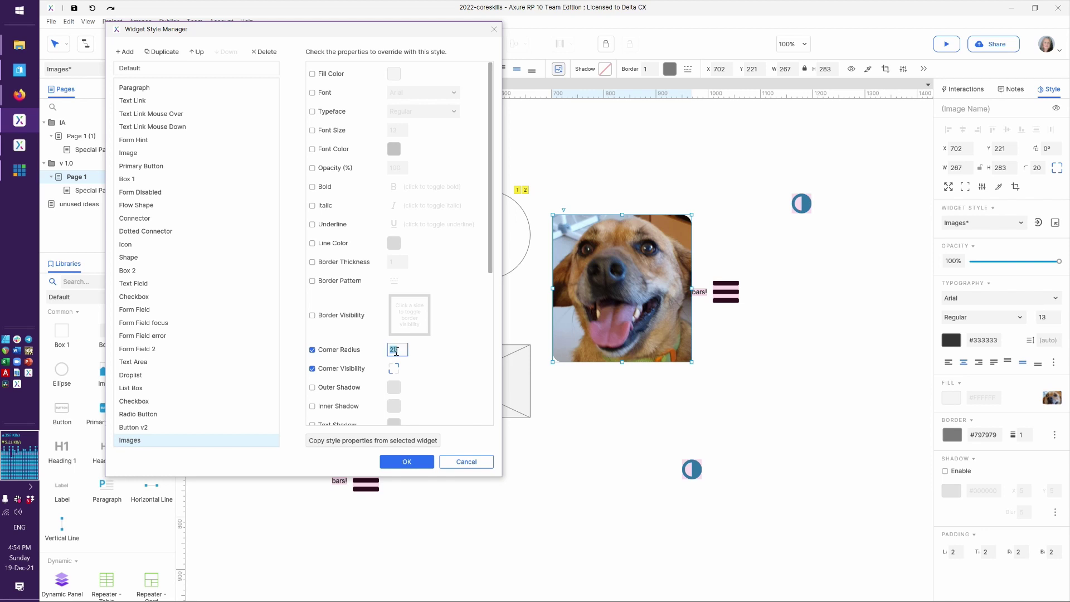
{"action": "type", "text": "77"}
{"action": "left_click", "coordinate": [403, 464]}
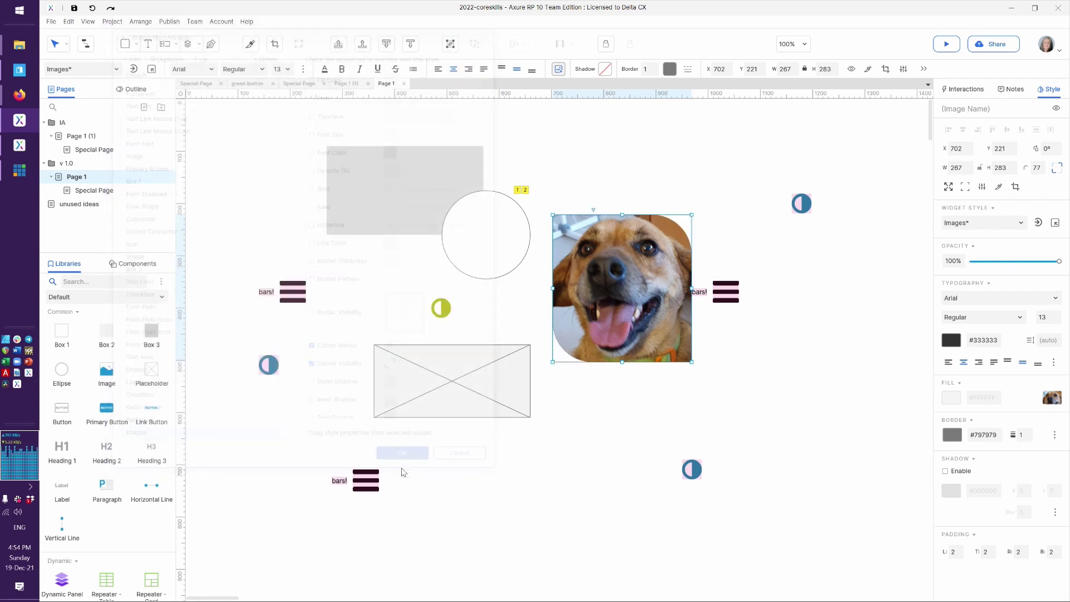
{"action": "left_click", "coordinate": [600, 506]}
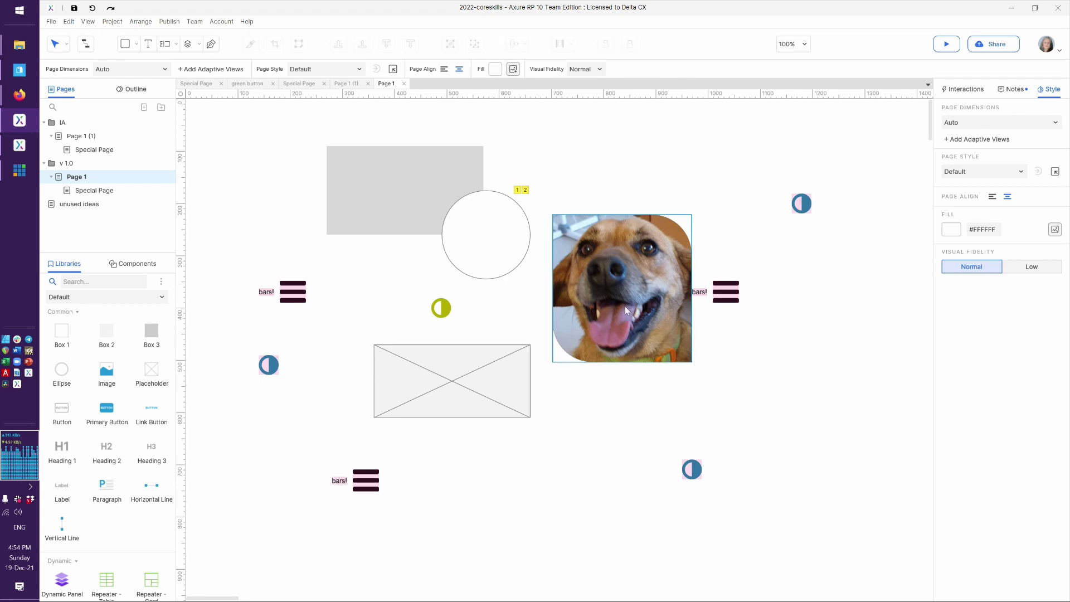
{"action": "left_click_drag", "start_coordinate": [626, 315], "coordinate": [616, 277]}
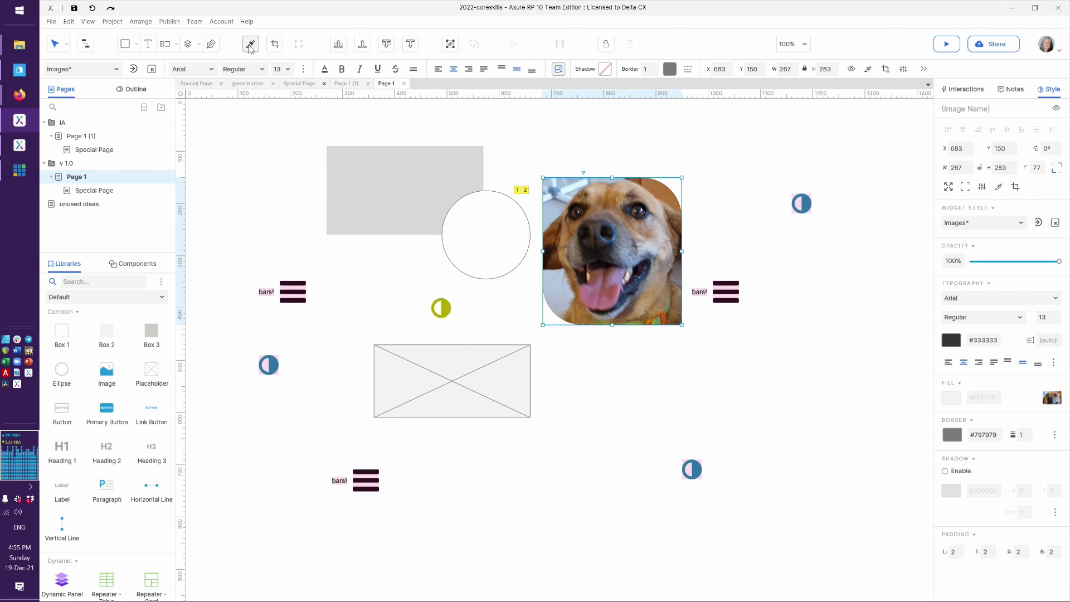
{"action": "right_click", "coordinate": [607, 252]}
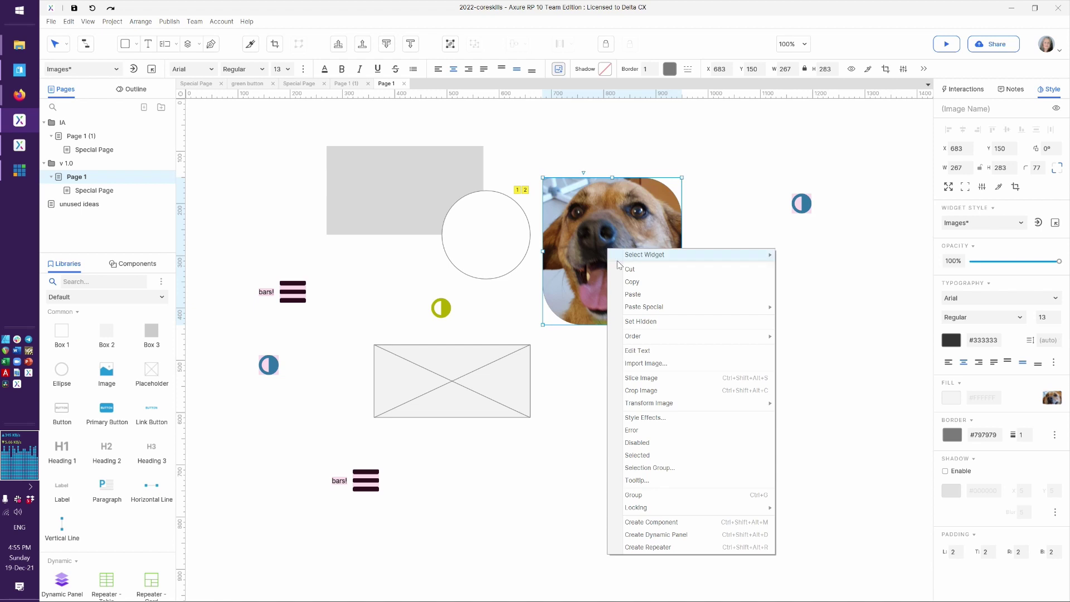
{"action": "left_click", "coordinate": [666, 383]}
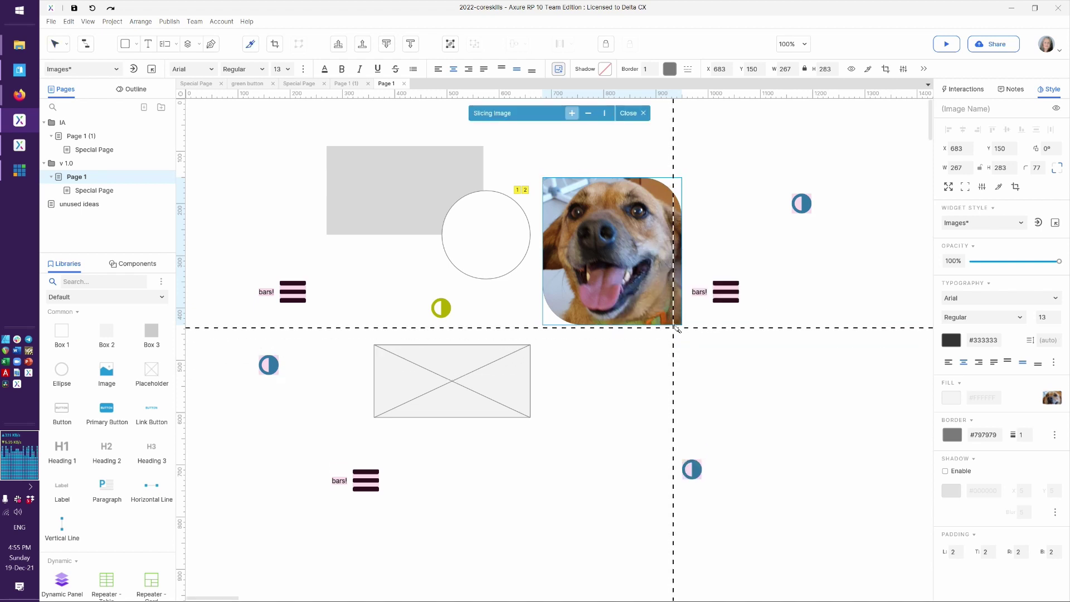
{"action": "left_click", "coordinate": [704, 253]}
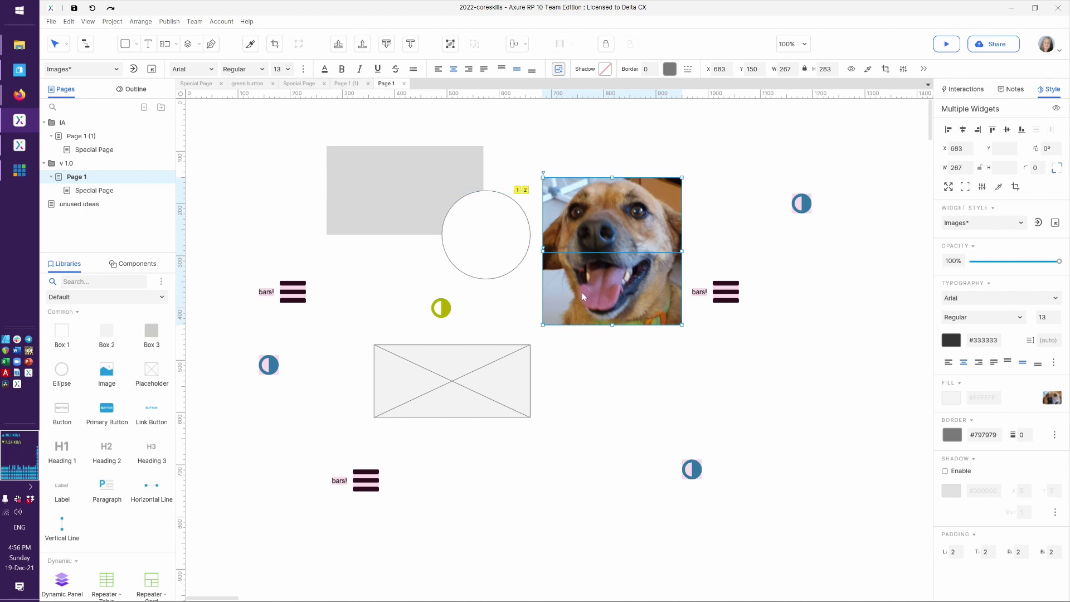
{"action": "key", "text": "ctrl+z"}
Step: Slice the dog photo through its centre horizontally and vertically into four tiles
{"action": "right_click", "coordinate": [607, 253]}
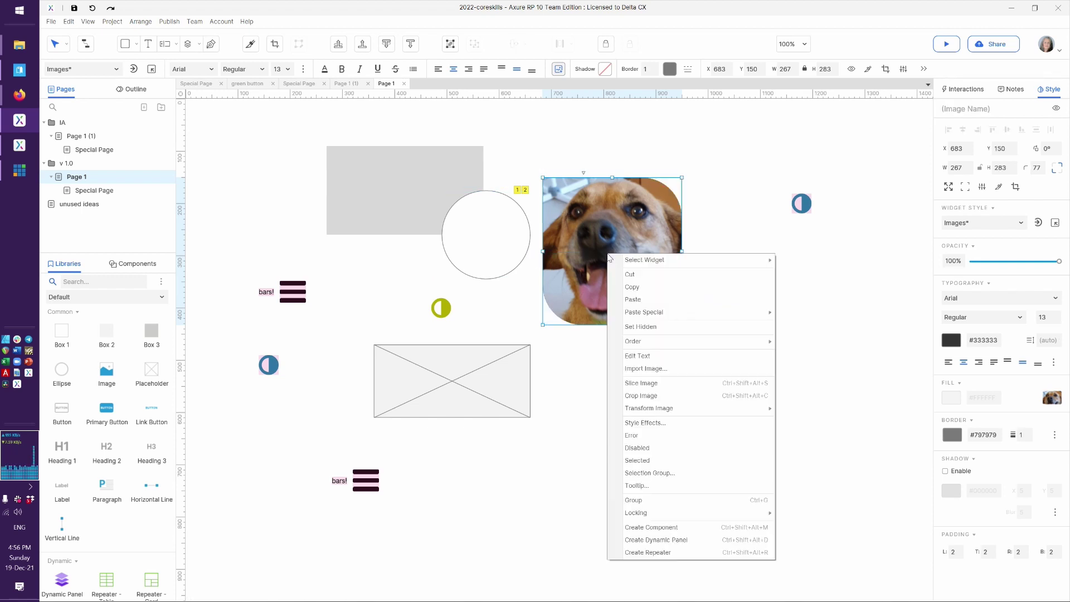
{"action": "left_click", "coordinate": [650, 384]}
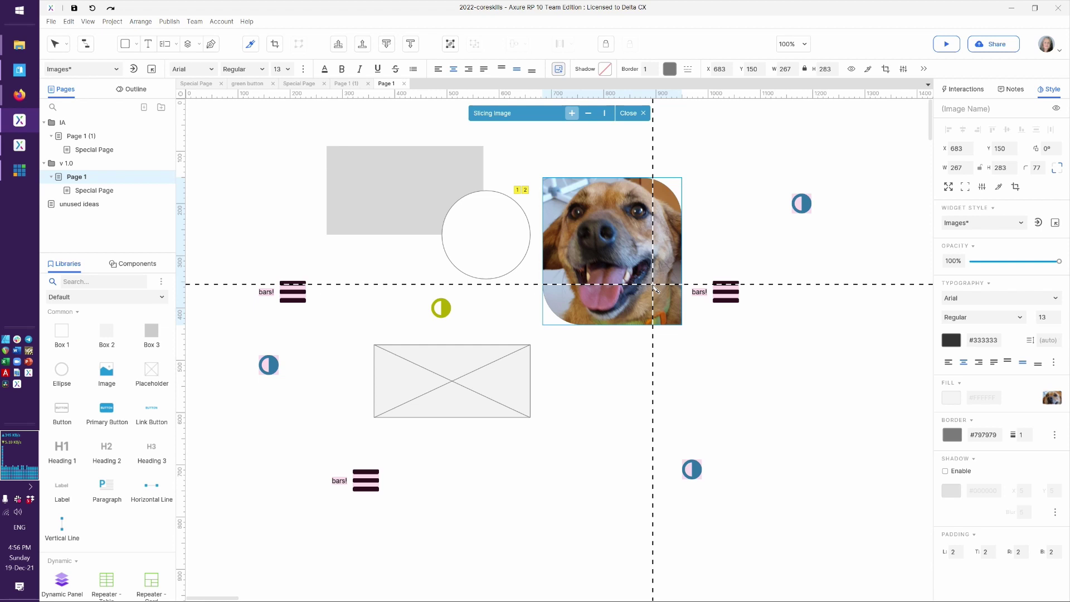
{"action": "left_click", "coordinate": [624, 255]}
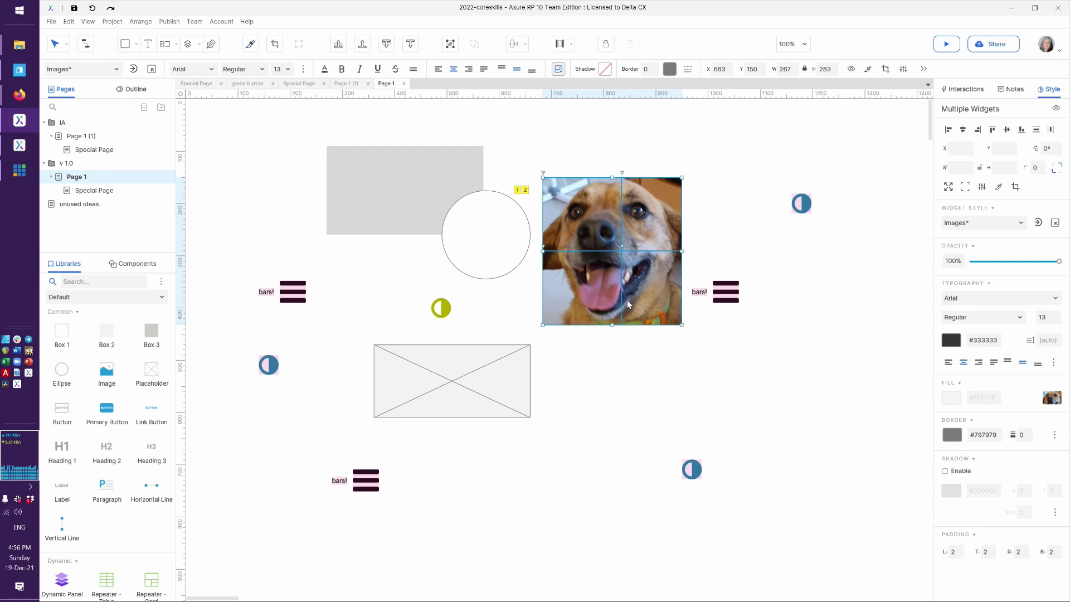
{"action": "left_click", "coordinate": [632, 365]}
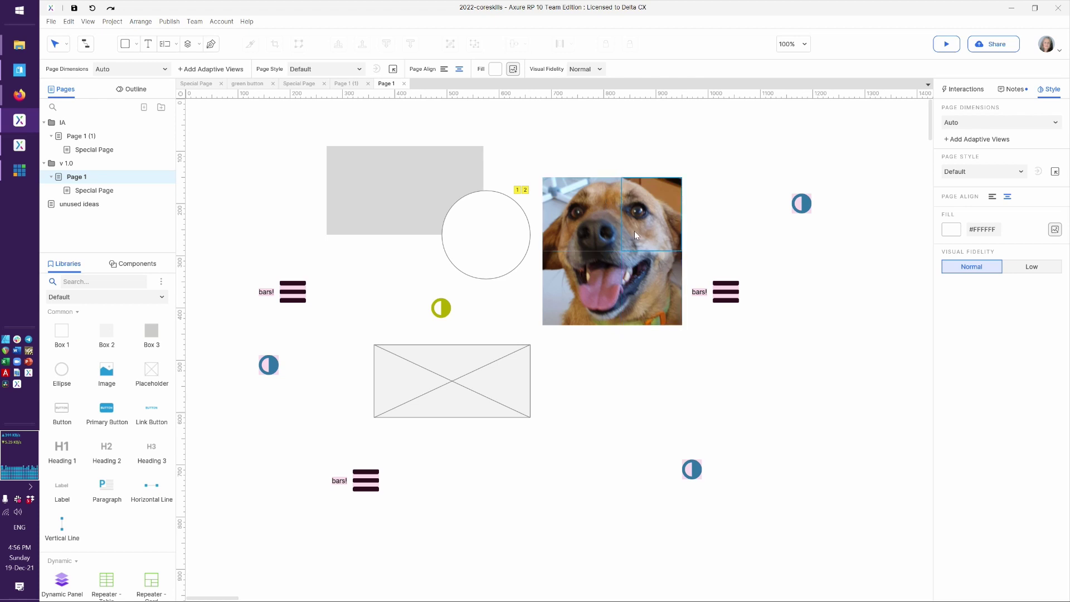
Step: Drag the top-left, top-right and bottom-left dog slices outward so gaps separate the four tiles
{"action": "left_click", "coordinate": [605, 224]}
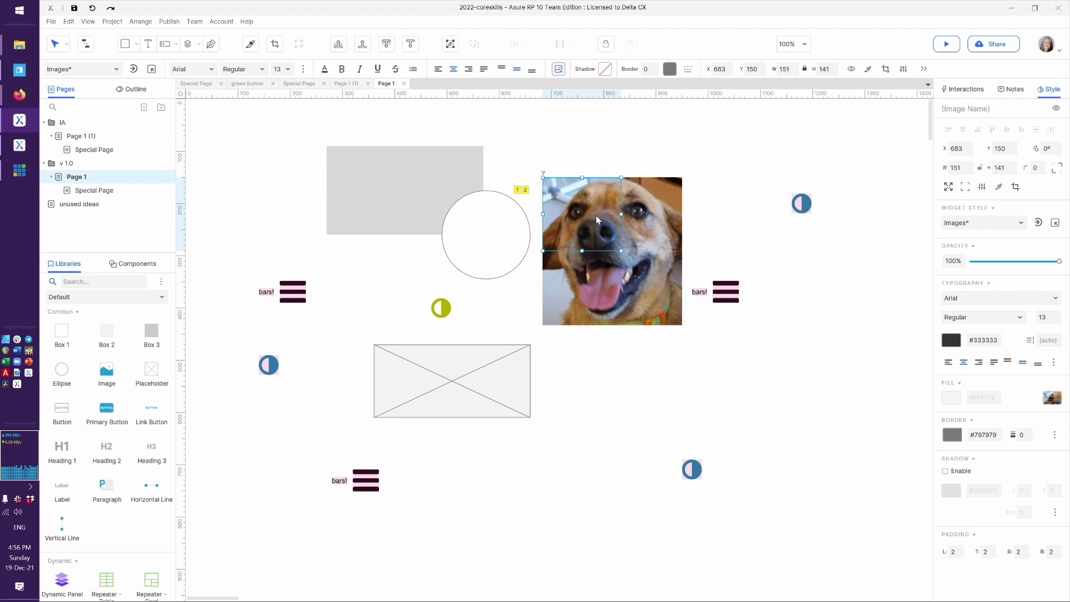
{"action": "left_click_drag", "start_coordinate": [596, 215], "coordinate": [584, 175]}
{"action": "left_click_drag", "start_coordinate": [637, 212], "coordinate": [637, 173]}
{"action": "left_click_drag", "start_coordinate": [617, 305], "coordinate": [647, 281]}
{"action": "left_click", "coordinate": [649, 344]}
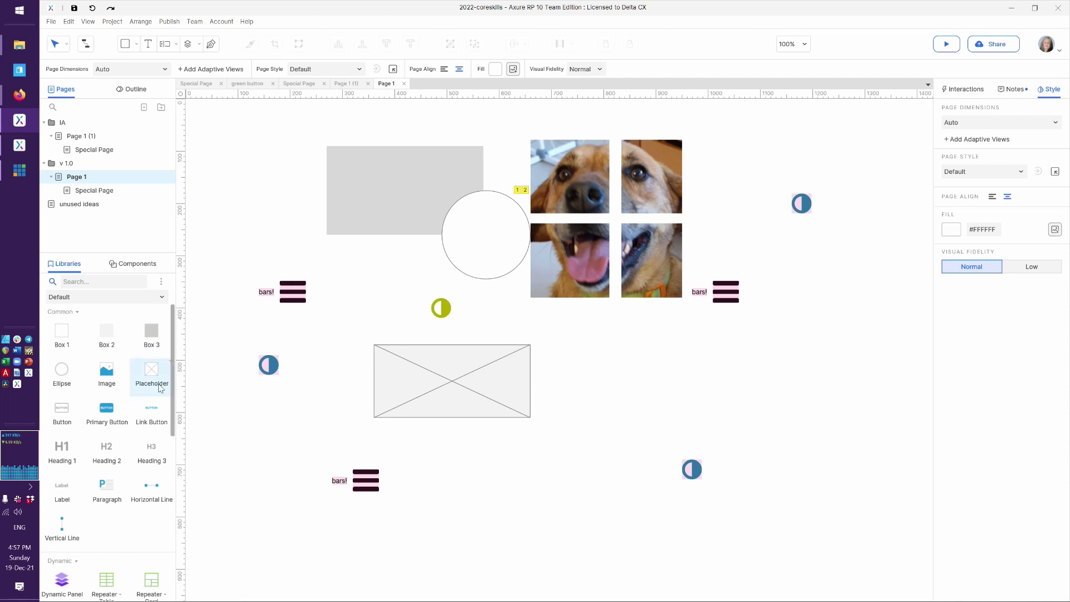
Step: Add an Image widget below the dog tiles and load the Epcot sphere photo, unoptimized
{"action": "left_click_drag", "start_coordinate": [106, 372], "coordinate": [558, 380]}
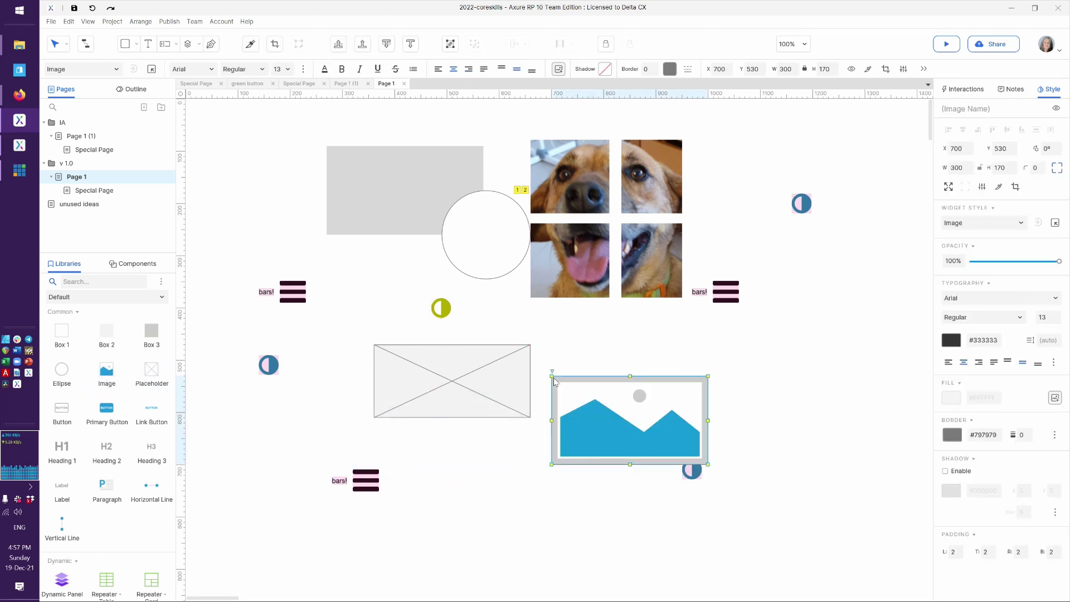
{"action": "left_click_drag", "start_coordinate": [611, 411], "coordinate": [621, 383]}
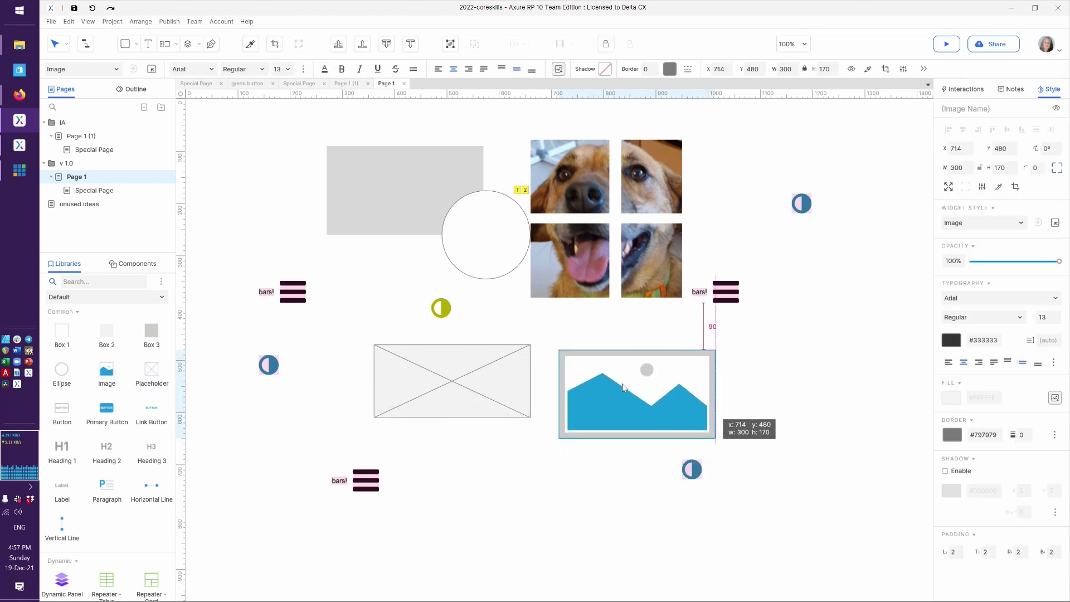
{"action": "double_click", "coordinate": [621, 383]}
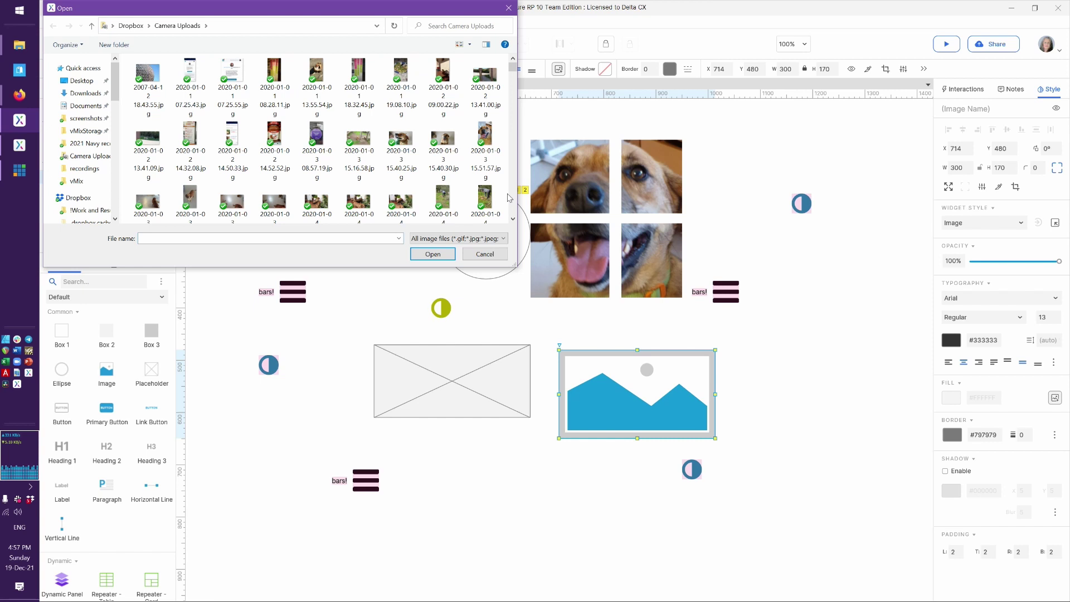
{"action": "double_click", "coordinate": [150, 69]}
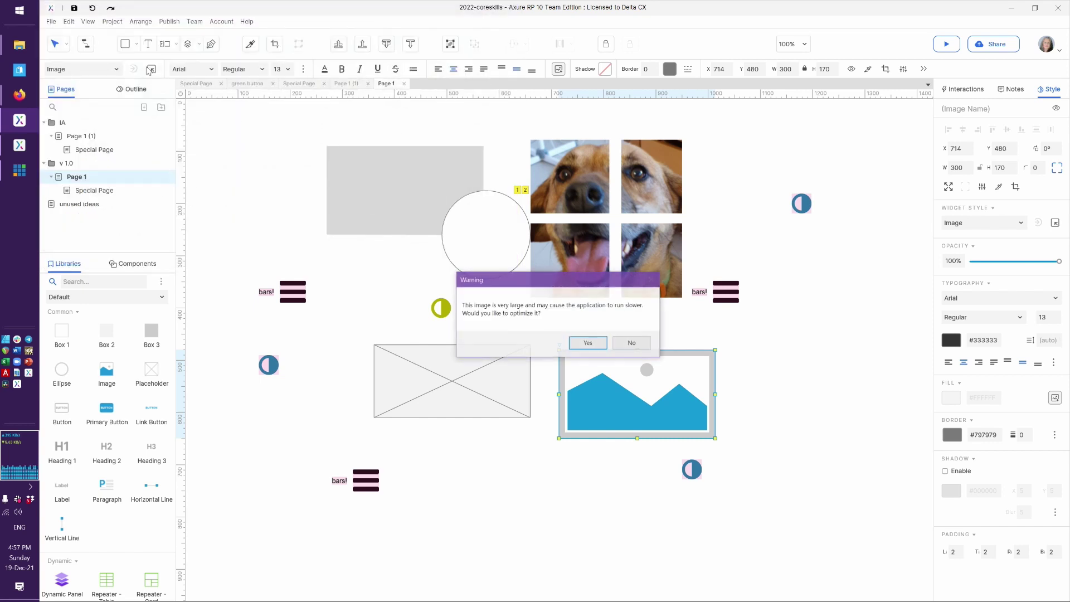
{"action": "left_click", "coordinate": [631, 344]}
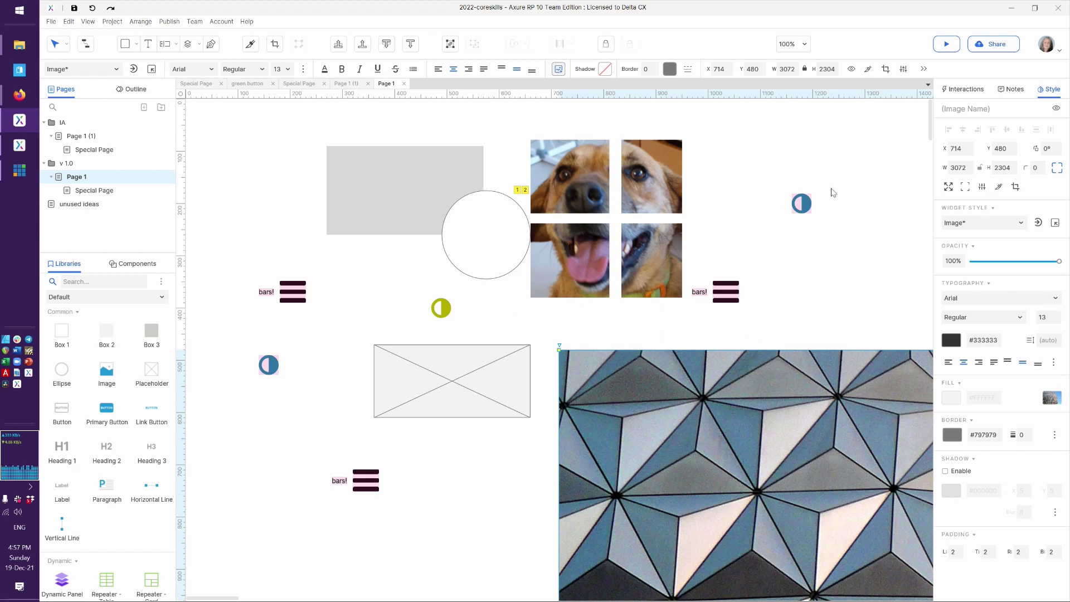
{"action": "left_click", "coordinate": [787, 71]}
Step: Set the Epcot image width to 400, move it below the tiles, then shrink it to about 269 × 202
{"action": "type", "text": "400"}
{"action": "key", "text": "Tab"}
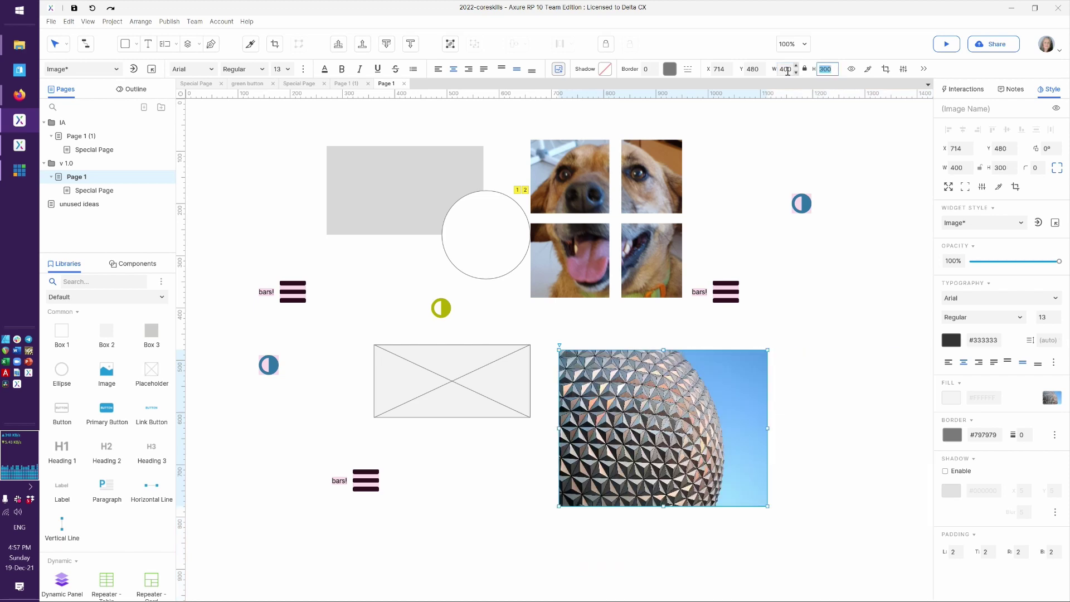
{"action": "left_click_drag", "start_coordinate": [644, 435], "coordinate": [639, 400]}
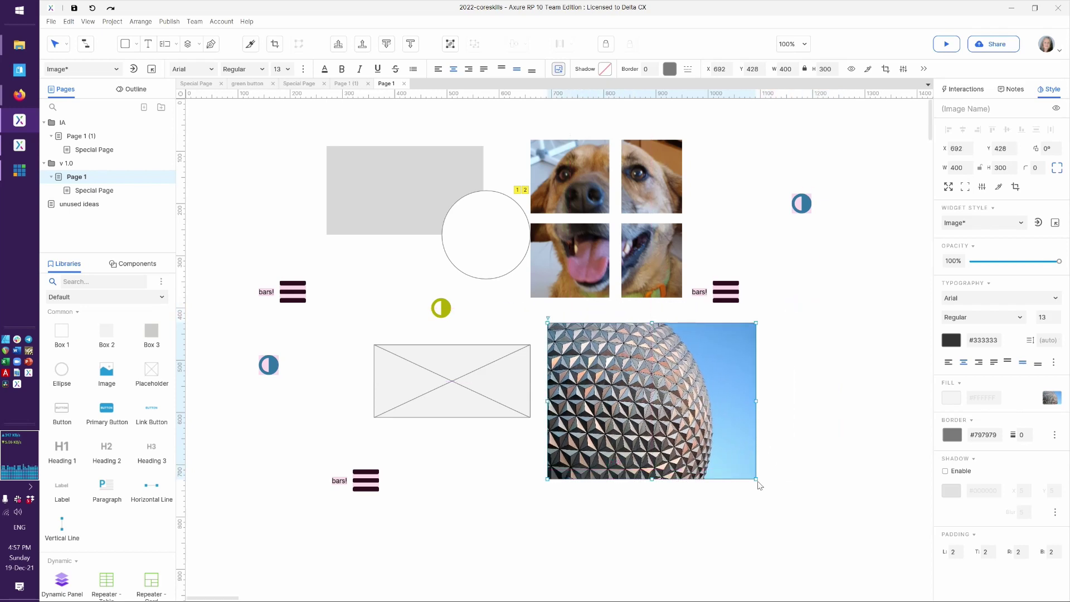
{"action": "left_click_drag", "start_coordinate": [753, 478], "coordinate": [688, 403]}
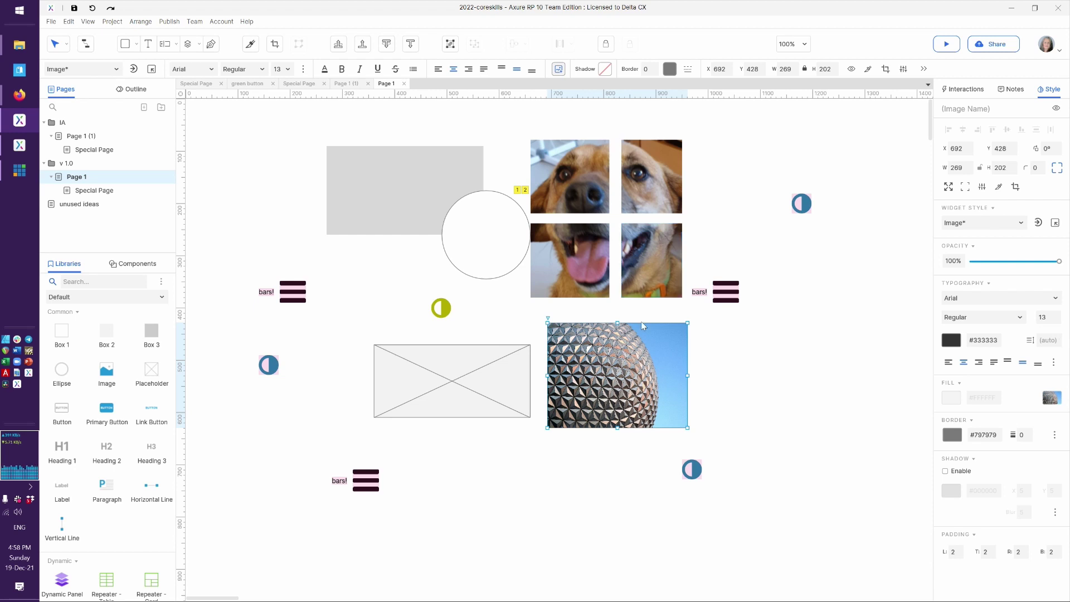
{"action": "left_click", "coordinate": [597, 437]}
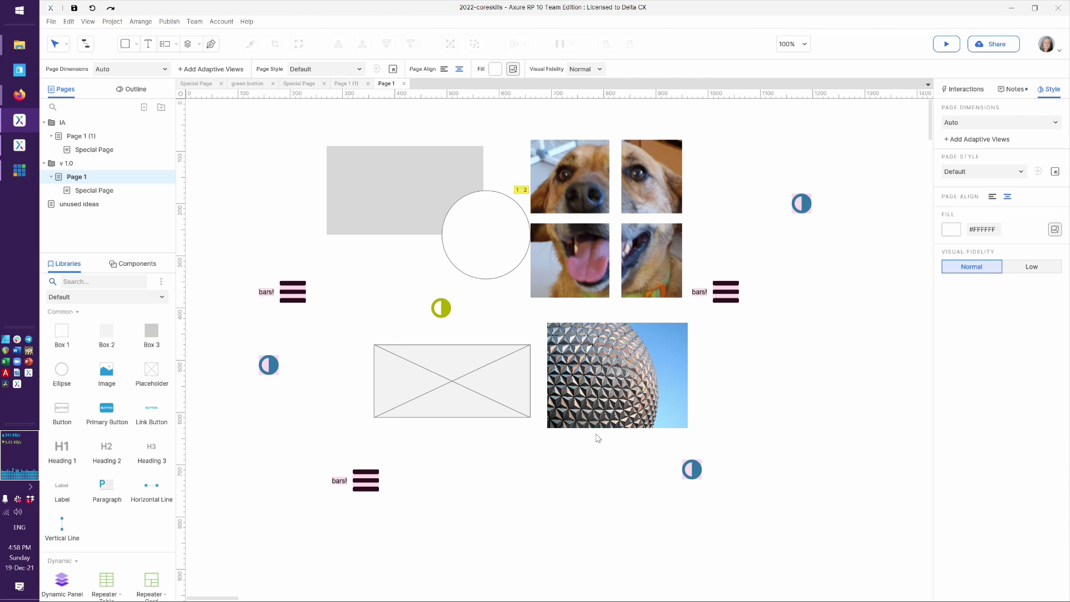
Step: Switch to the Firefox preview and show Page 1 under v 1.0 from the sitemap
{"action": "key", "text": "alt+Tab"}
{"action": "key", "text": "alt+Tab"}
{"action": "key", "text": "alt+Tab"}
{"action": "key", "text": "alt+Tab"}
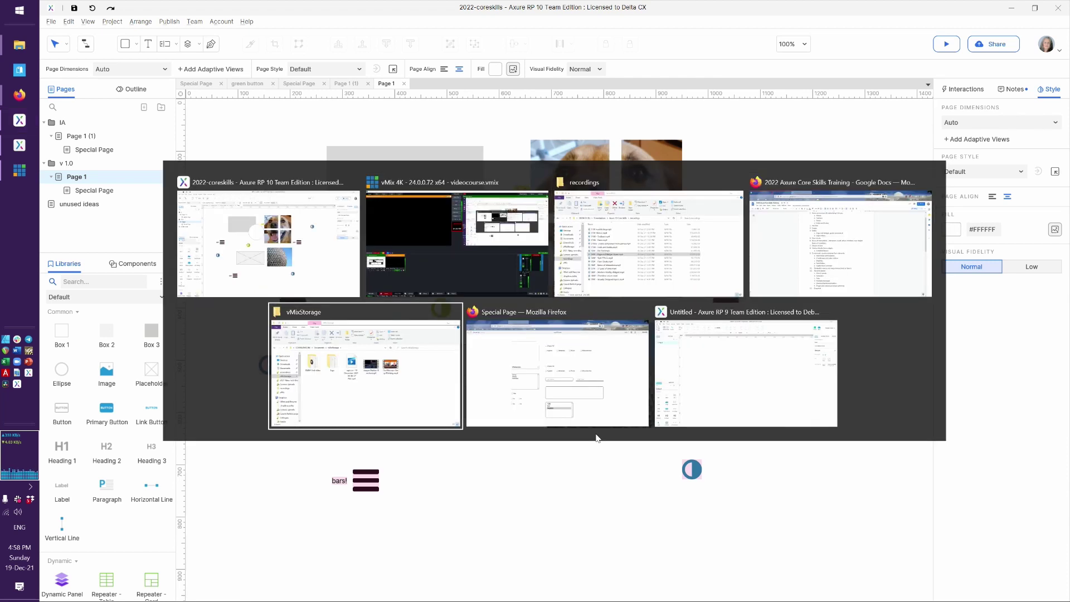
{"action": "key", "text": "alt+Tab"}
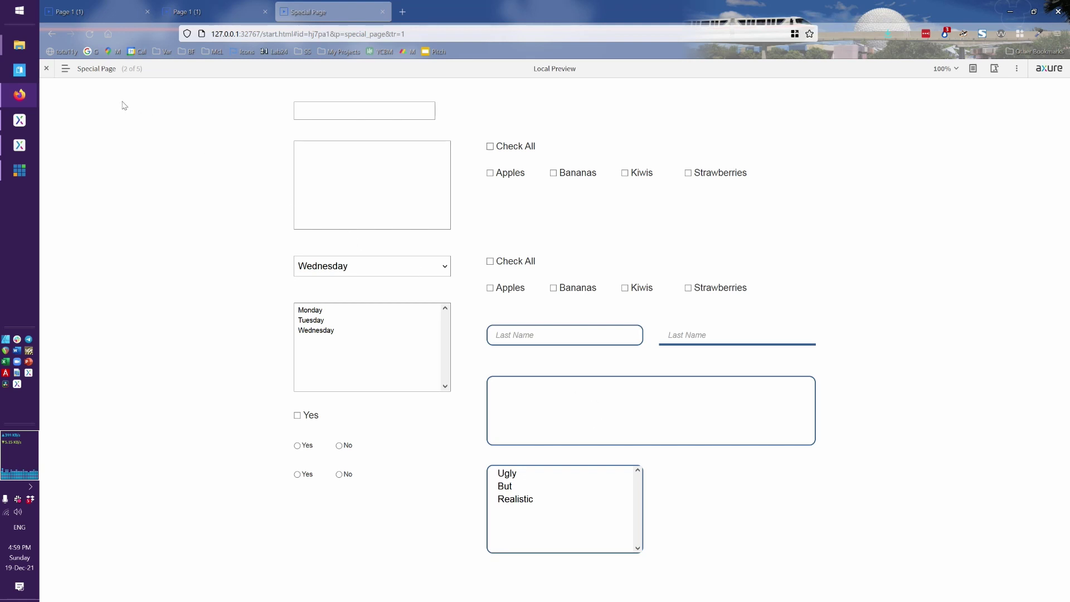
{"action": "left_click", "coordinate": [106, 74]}
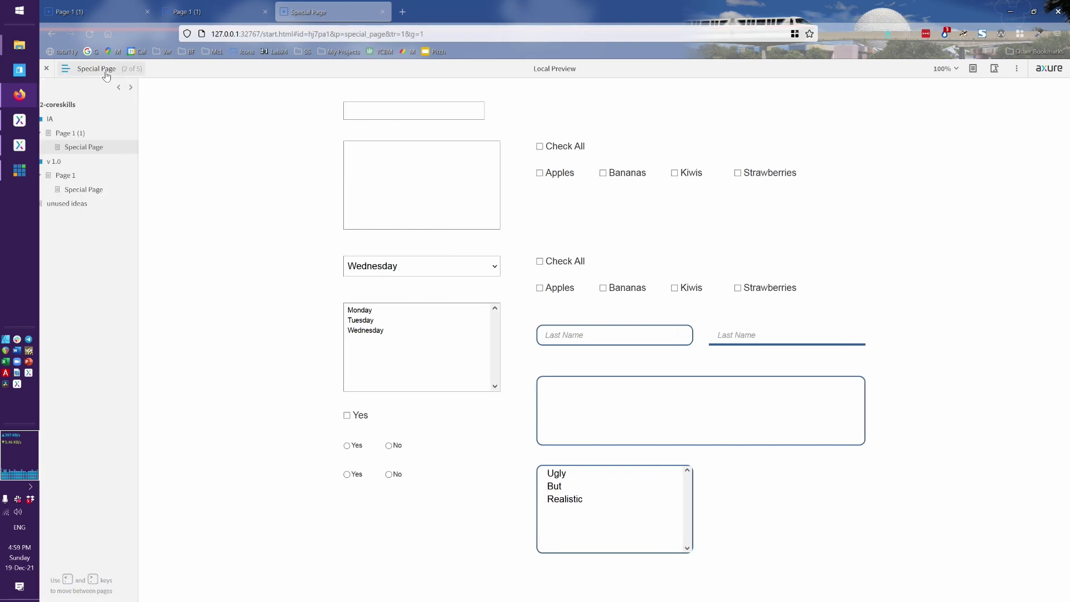
{"action": "left_click", "coordinate": [79, 176]}
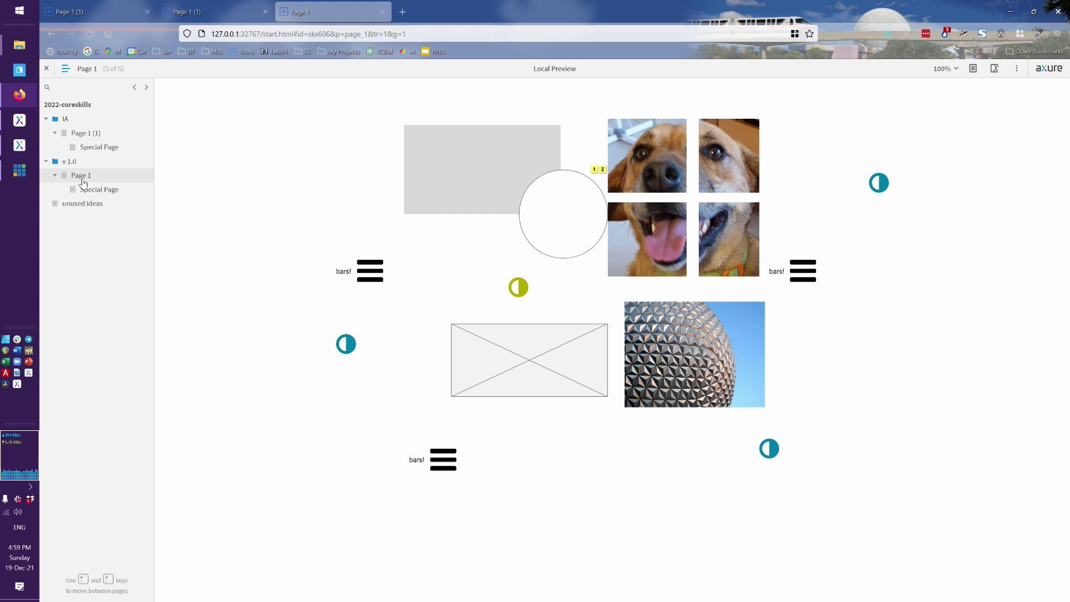